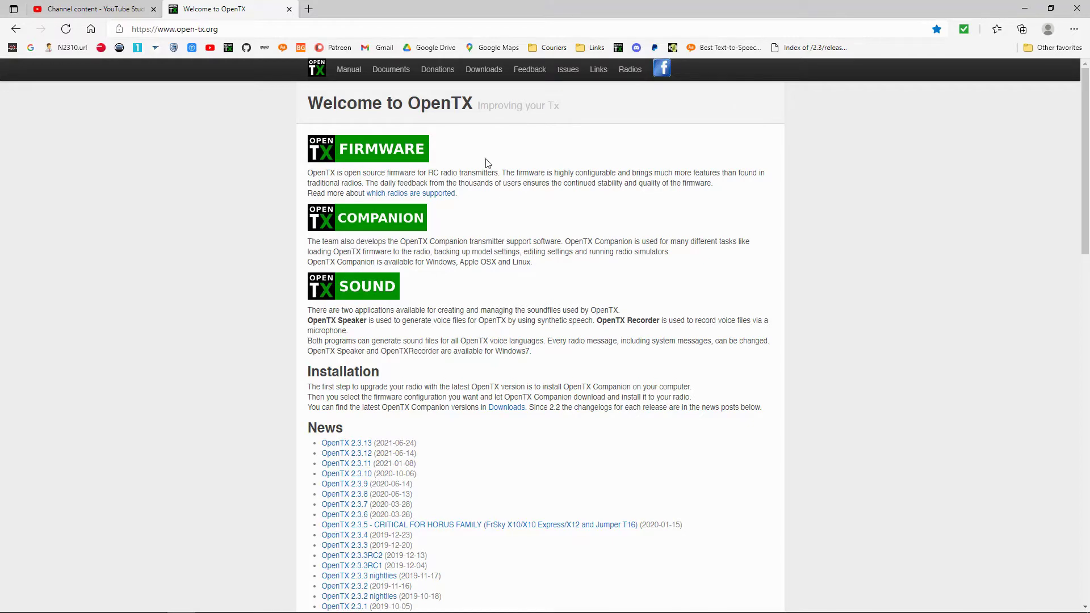
# Download sdcard-128x64-2.3V0038.zip from the opentx-t8 folder of the OpenTX 2.3.13 release's SD card downloads
pyautogui.click(351, 448)
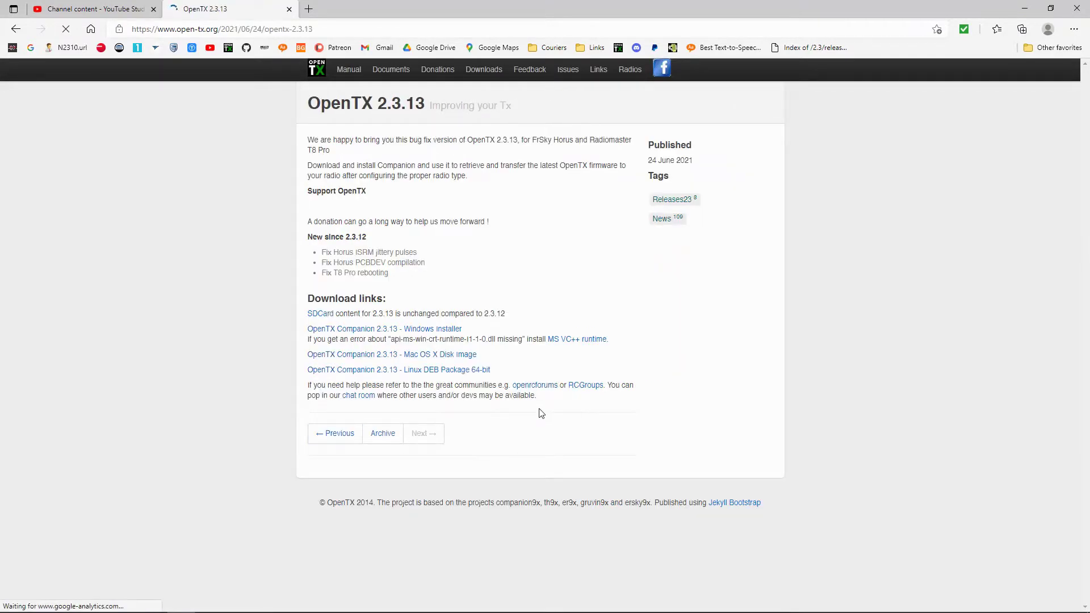
pyautogui.click(321, 321)
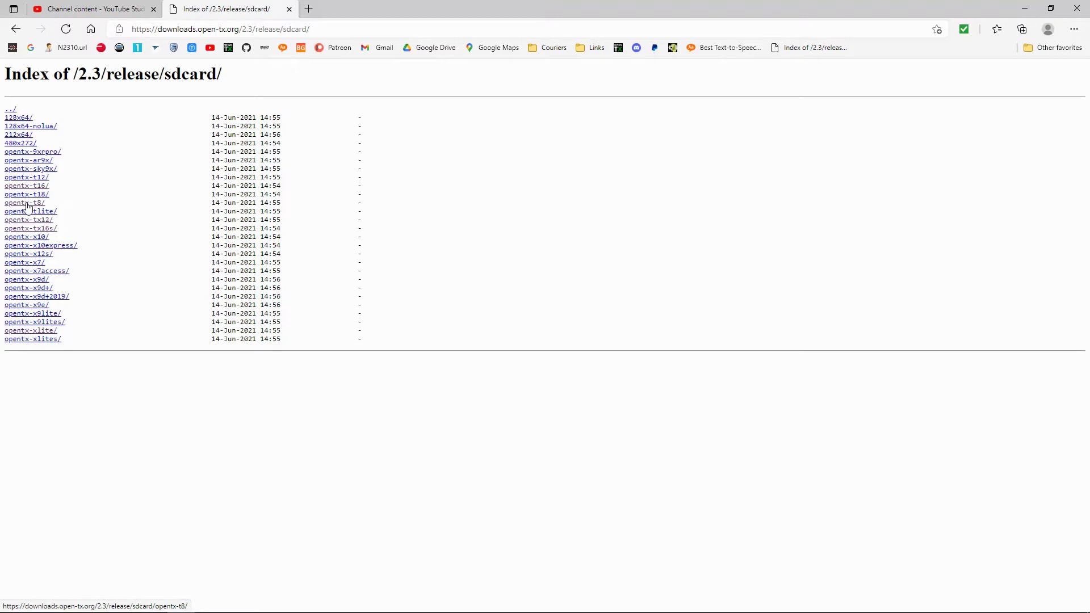
pyautogui.click(27, 203)
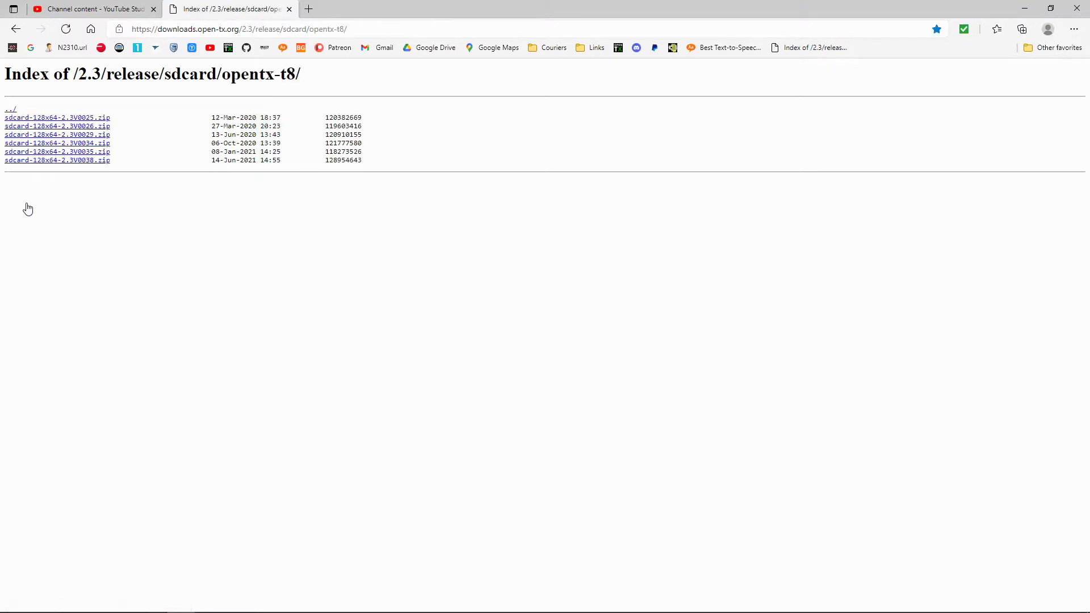
pyautogui.click(90, 161)
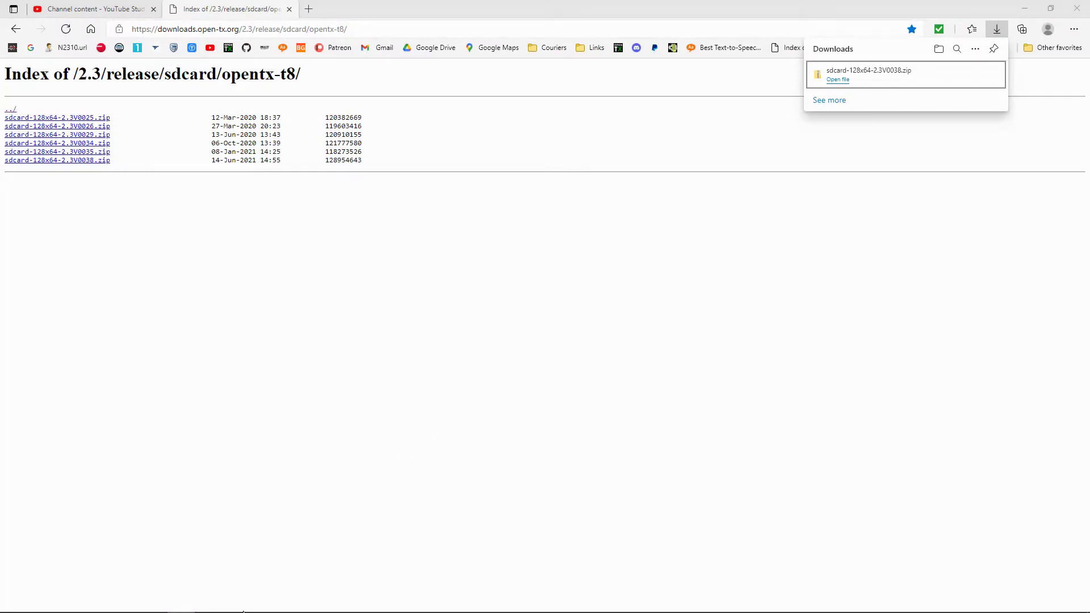
# Move sdcard-128x64-2.3V0038.zip from the Downloads folder into the RadioMaster T8 Pro folder
pyautogui.moveTo(125, 601)
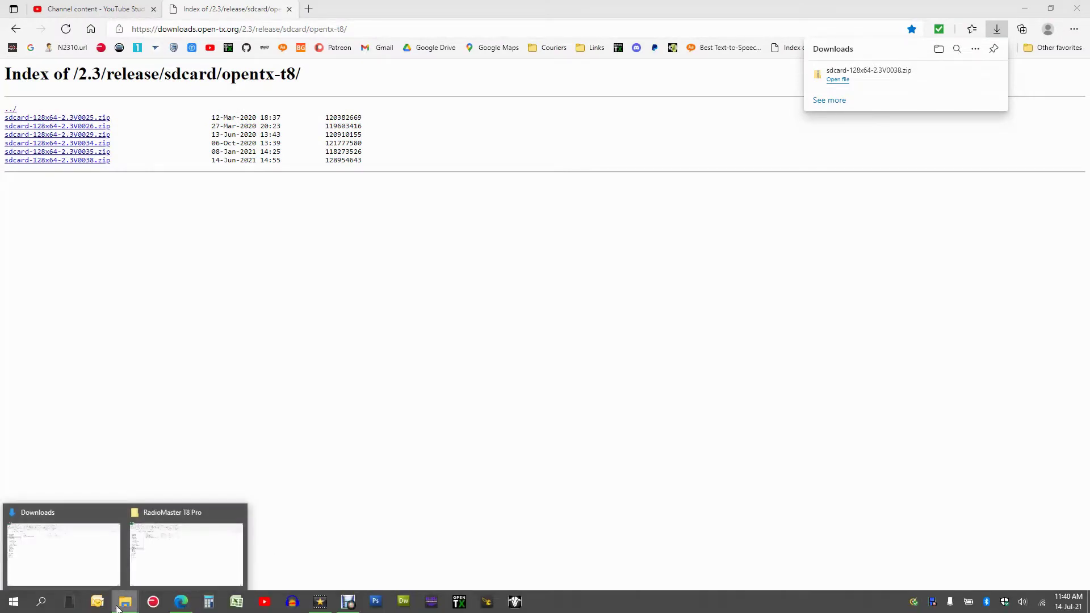
pyautogui.click(91, 563)
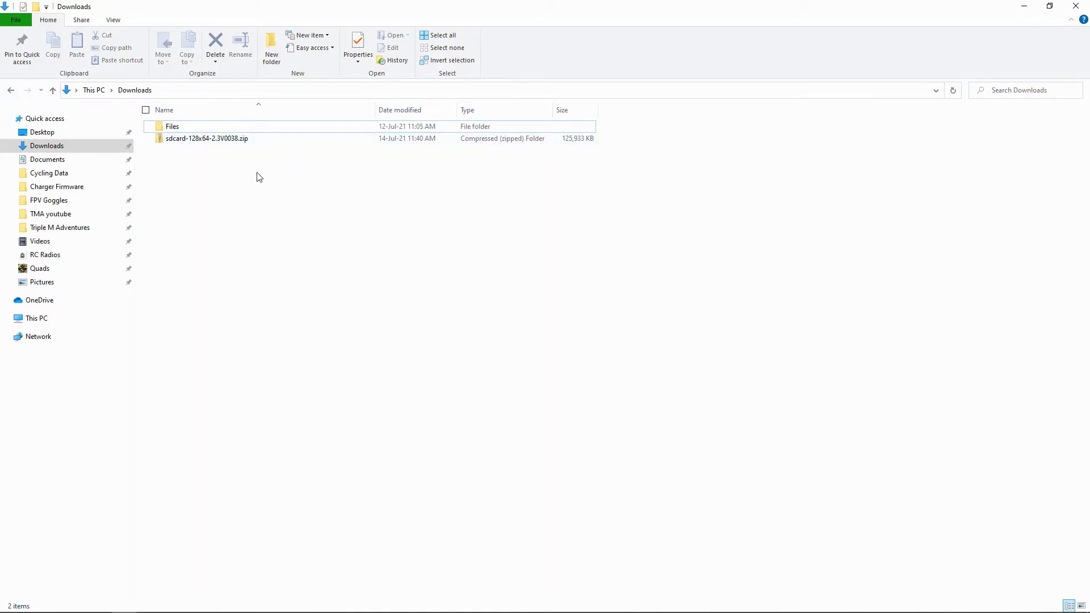
pyautogui.click(261, 142)
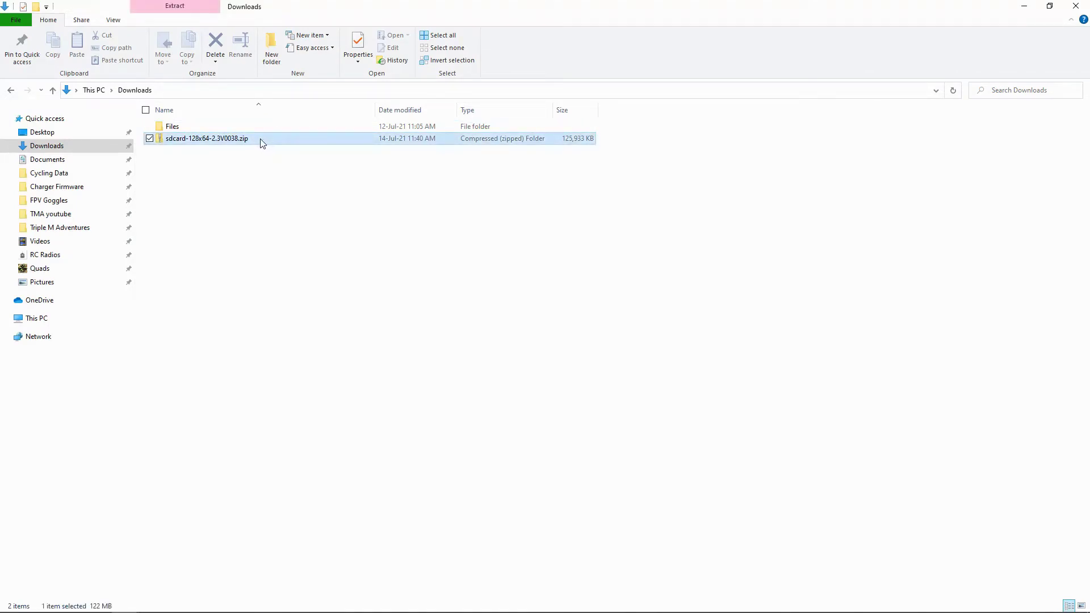
pyautogui.rightClick(263, 142)
pyautogui.click(167, 303)
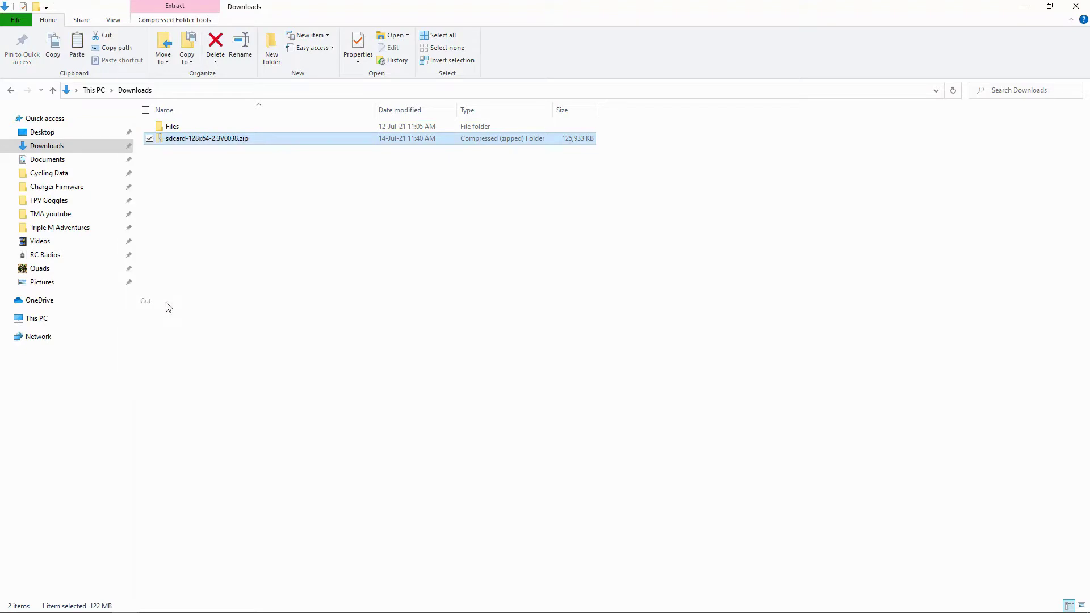
pyautogui.moveTo(122, 607)
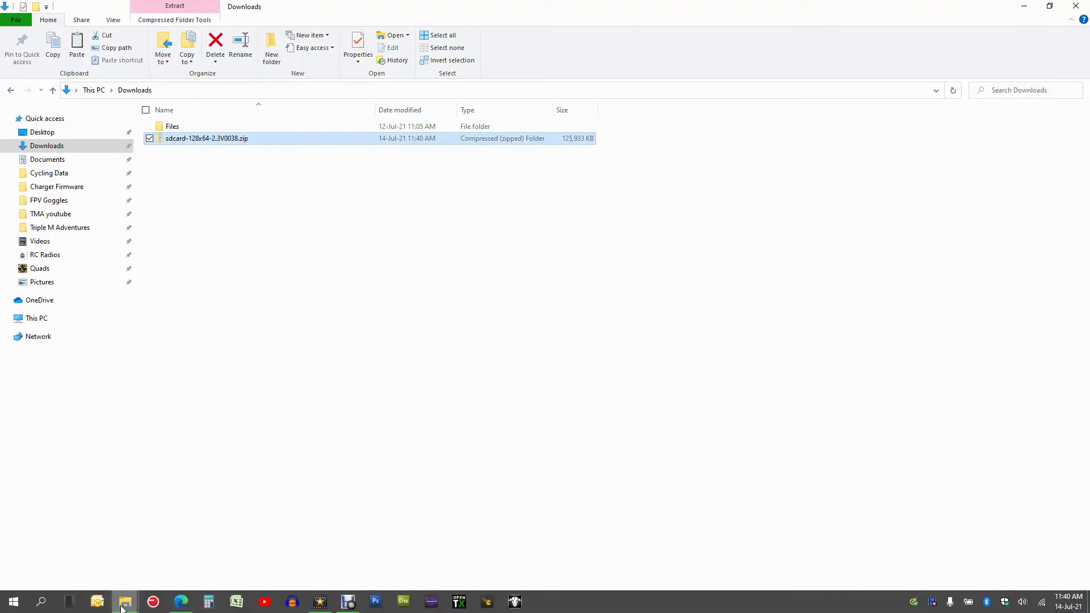
pyautogui.click(191, 559)
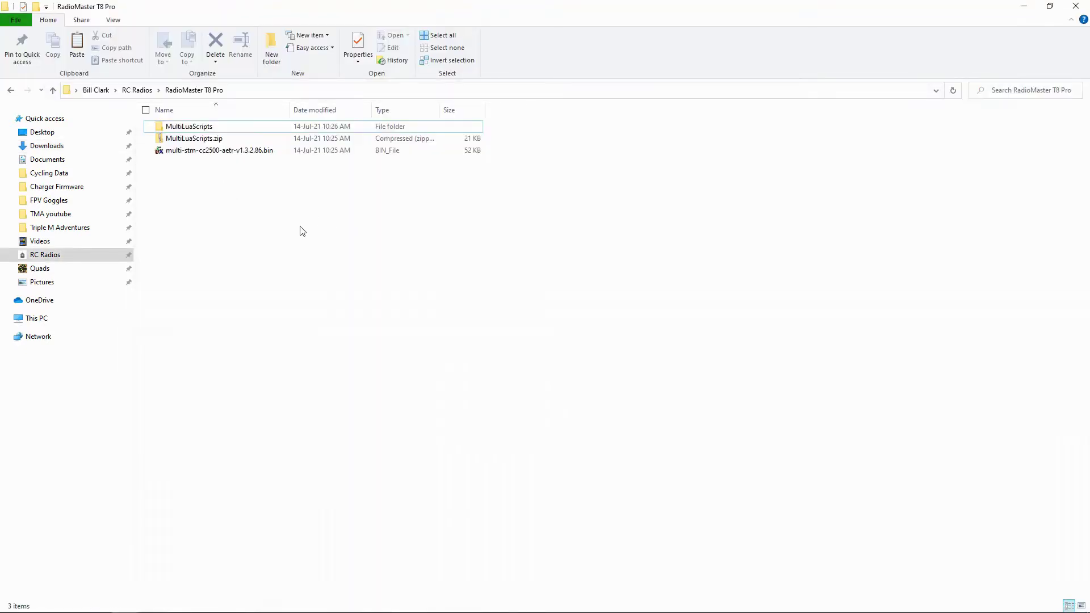
pyautogui.rightClick(354, 229)
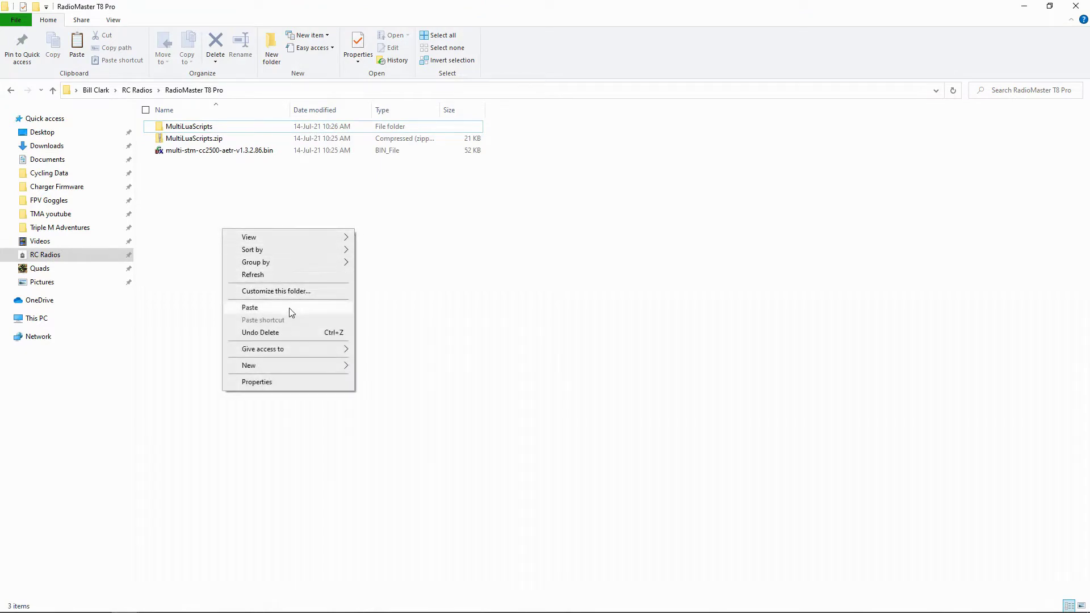
pyautogui.click(250, 307)
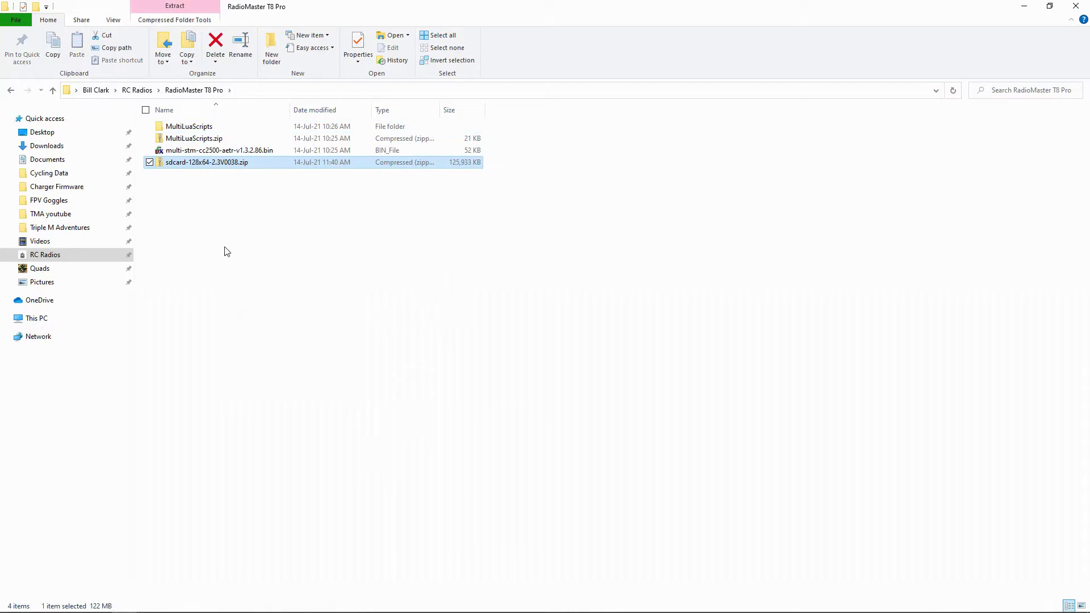
# Extract all contents of sdcard-128x64-2.3V0038.zip into the suggested subfolder of the RadioMaster T8 Pro folder
pyautogui.doubleClick(249, 163)
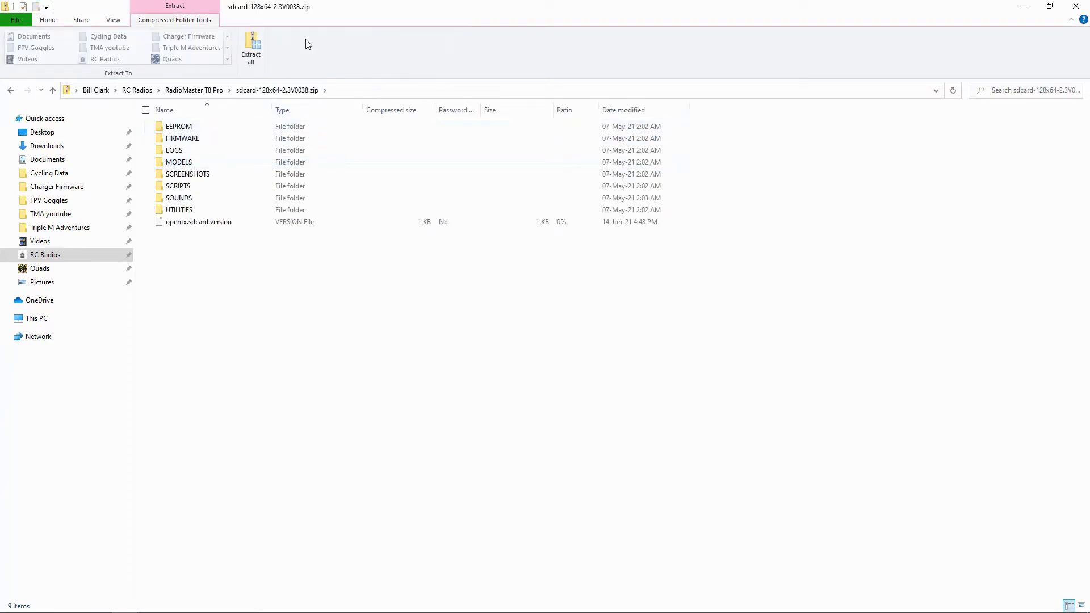
pyautogui.click(256, 43)
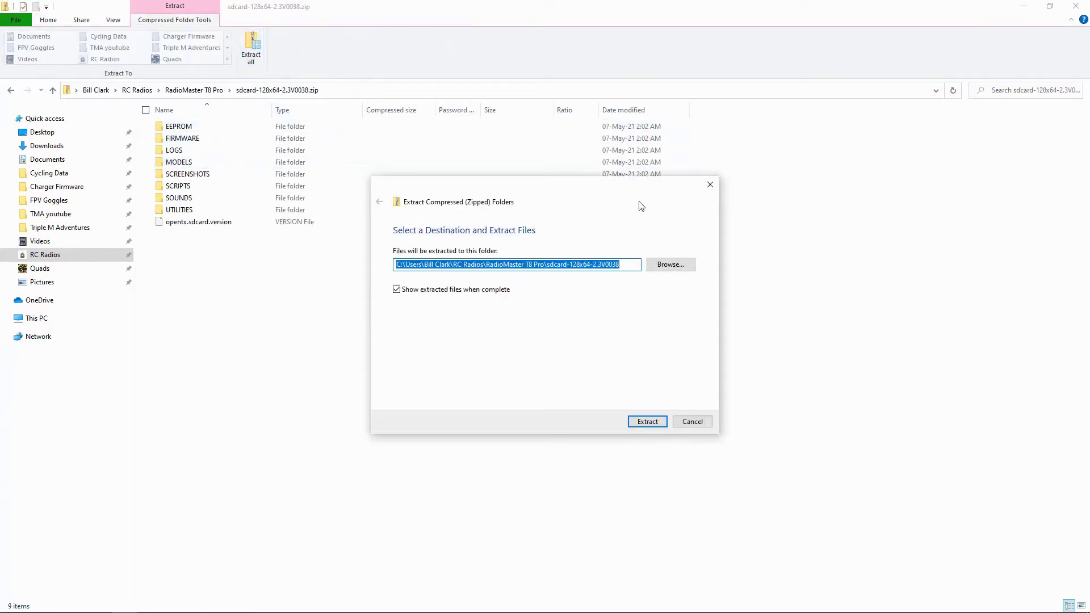
pyautogui.click(648, 422)
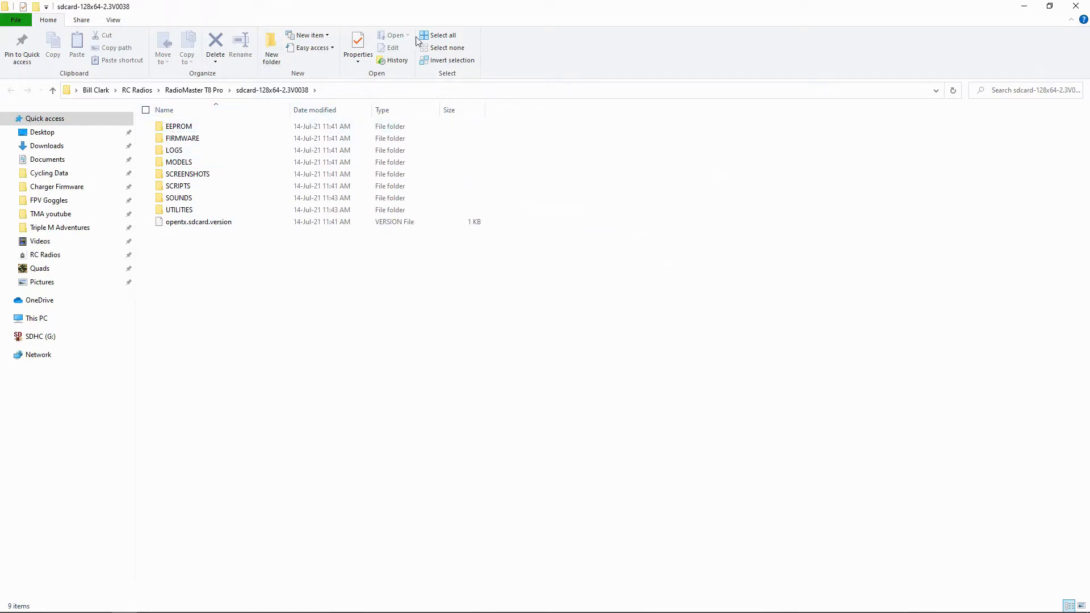
# Copy all extracted SD card folders and the opentx.sdcard.version file to the root of the SDHC (G:) card
pyautogui.click(438, 35)
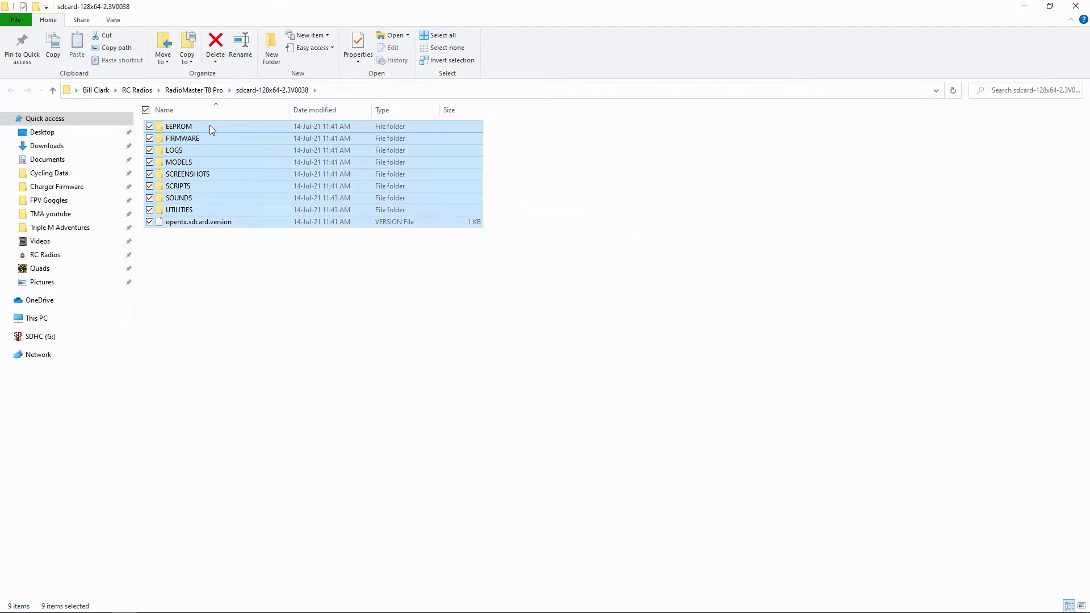
pyautogui.rightClick(210, 125)
pyautogui.click(135, 245)
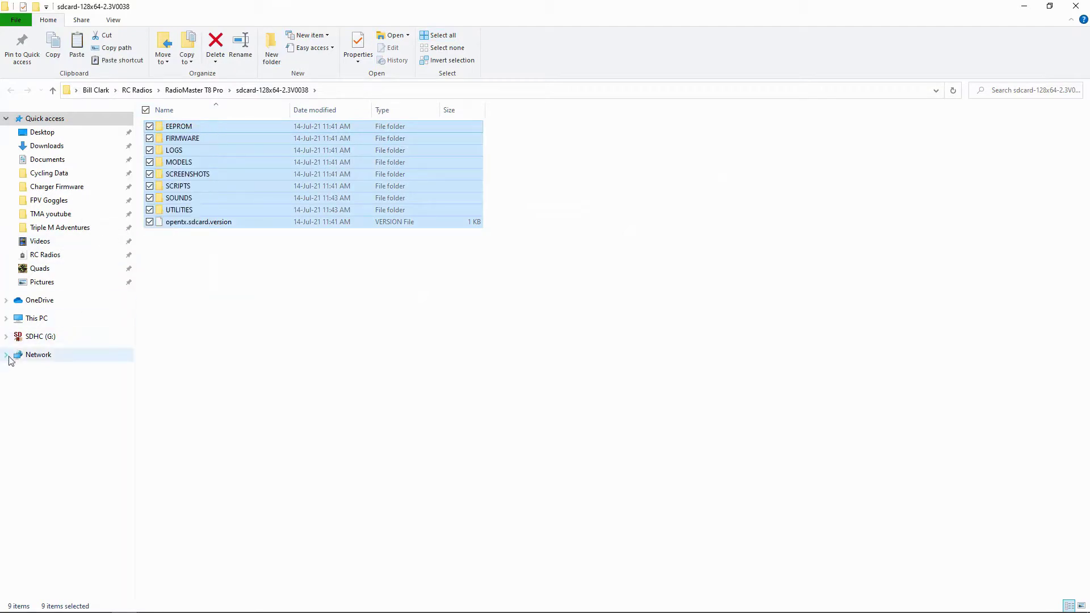
pyautogui.click(41, 336)
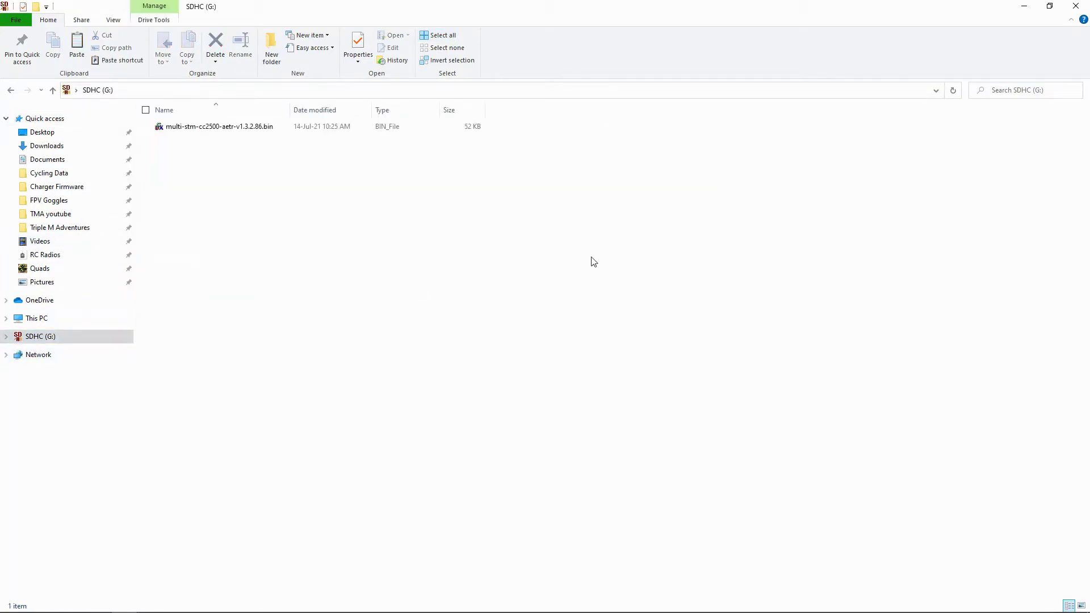
pyautogui.rightClick(459, 255)
pyautogui.click(482, 337)
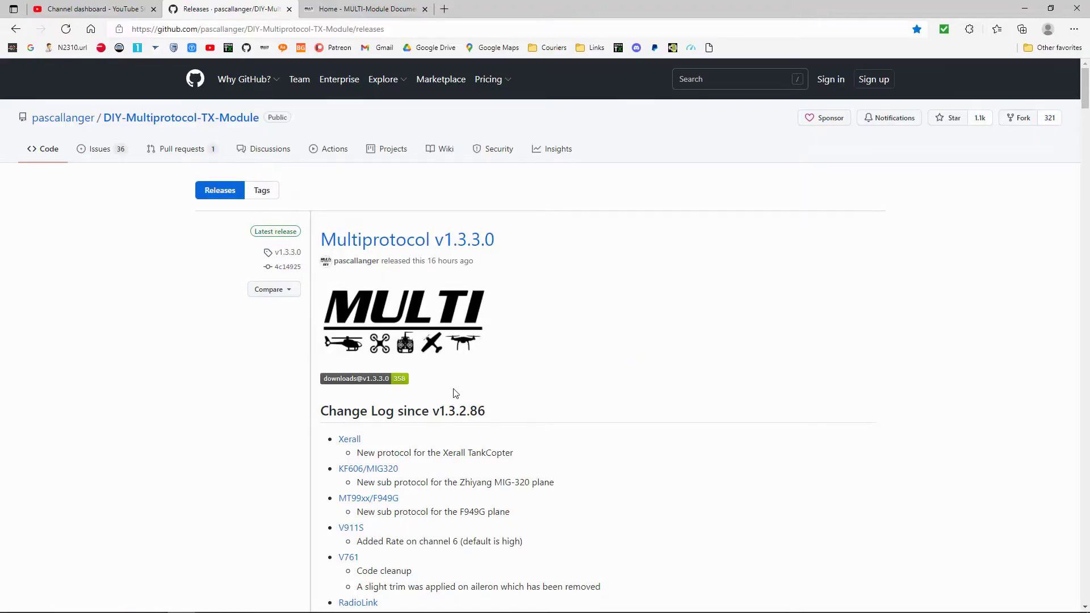
# Review the Multiprotocol v1.3.3.0 release notes and open the firmware download page from the MULTI-Module site
pyautogui.scroll(-2, 458, 395)
pyautogui.scroll(2, 509, 395)
pyautogui.scroll(-2, 510, 398)
pyautogui.scroll(2, 510, 398)
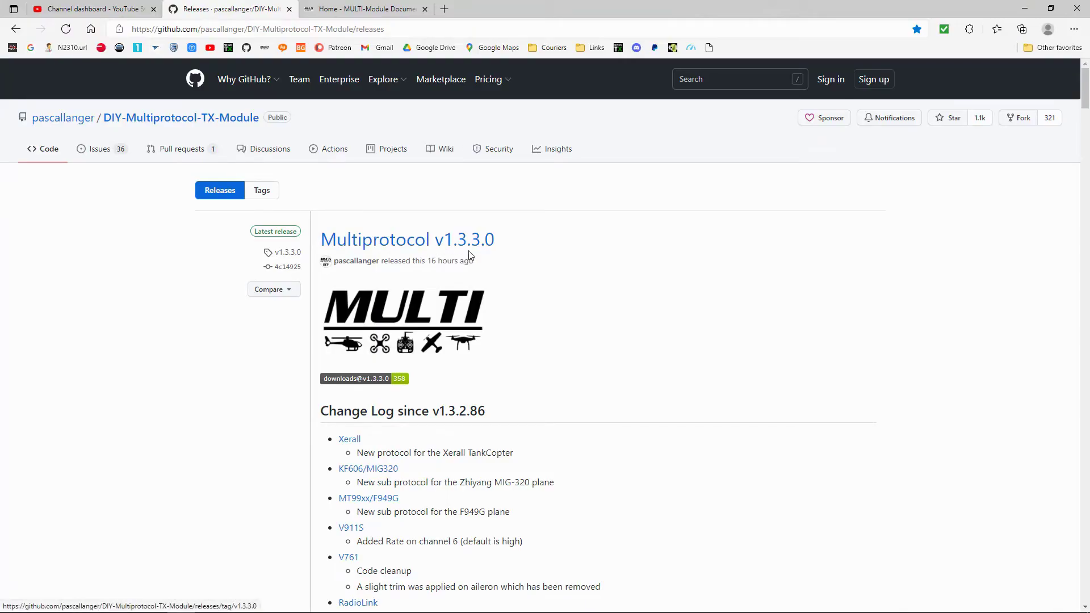
pyautogui.click(397, 8)
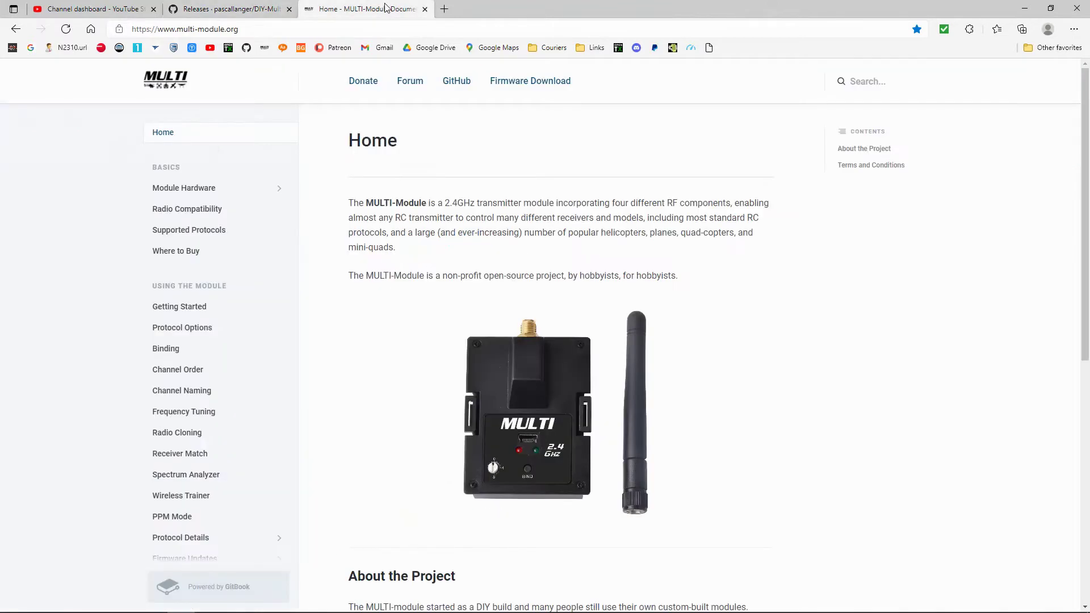
pyautogui.click(542, 83)
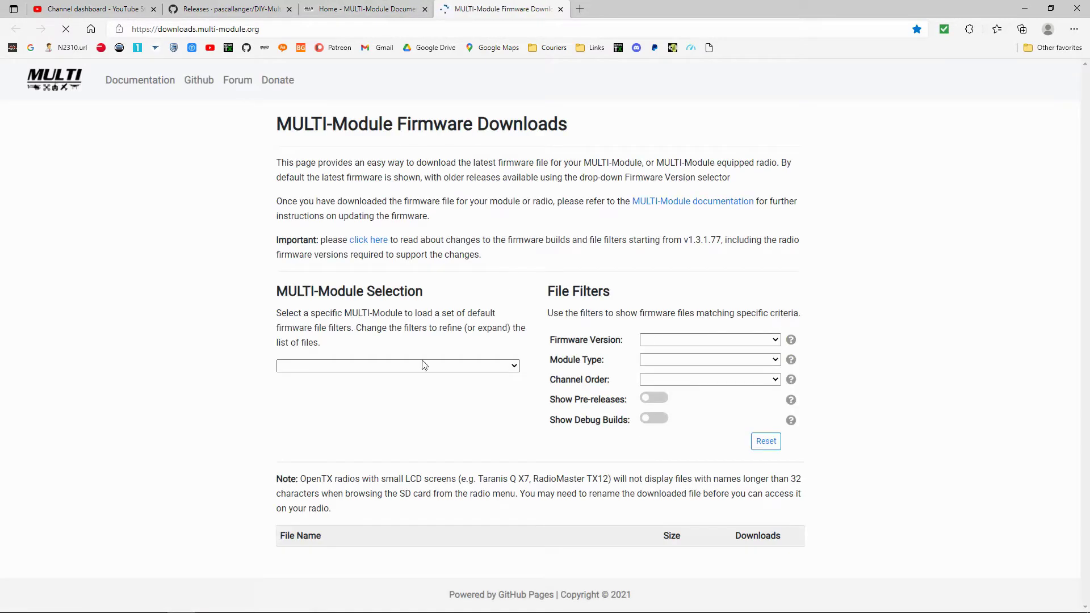
pyautogui.click(514, 369)
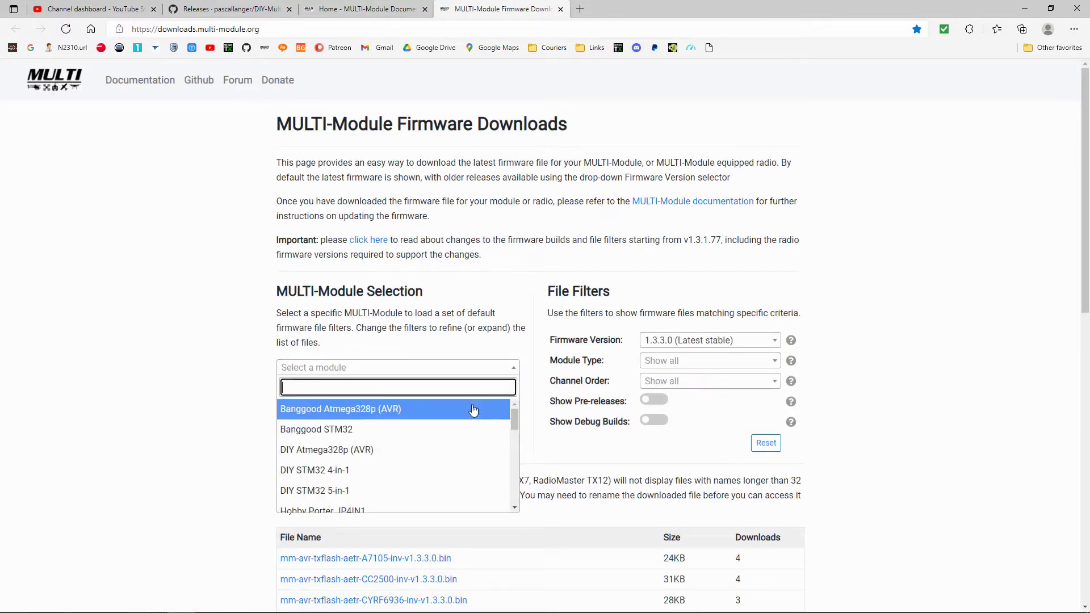
pyautogui.scroll(-5, 471, 420)
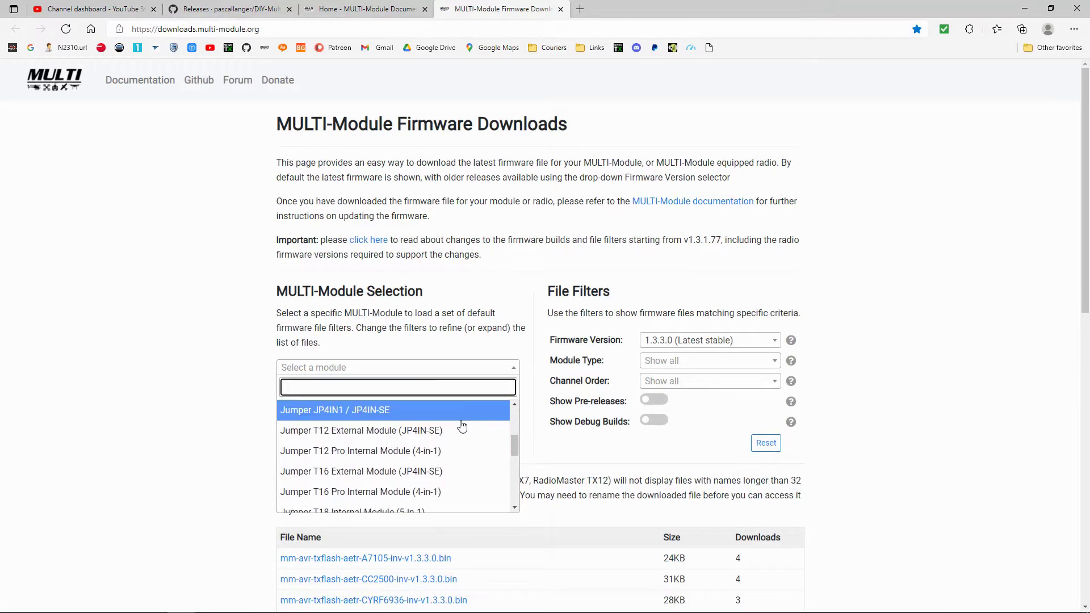
pyautogui.scroll(-3, 463, 425)
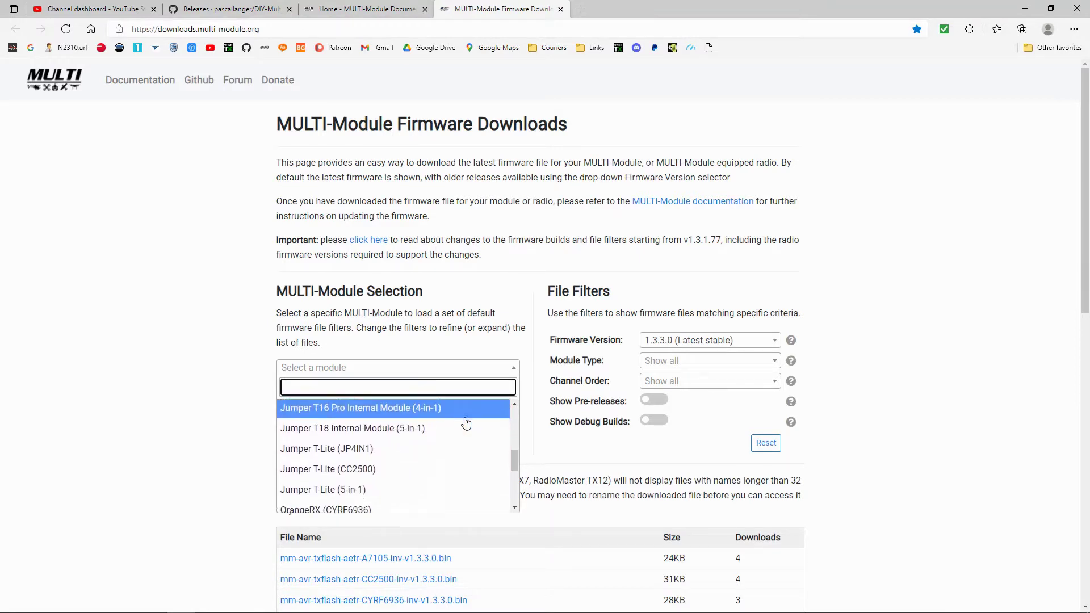
pyautogui.scroll(-5, 465, 424)
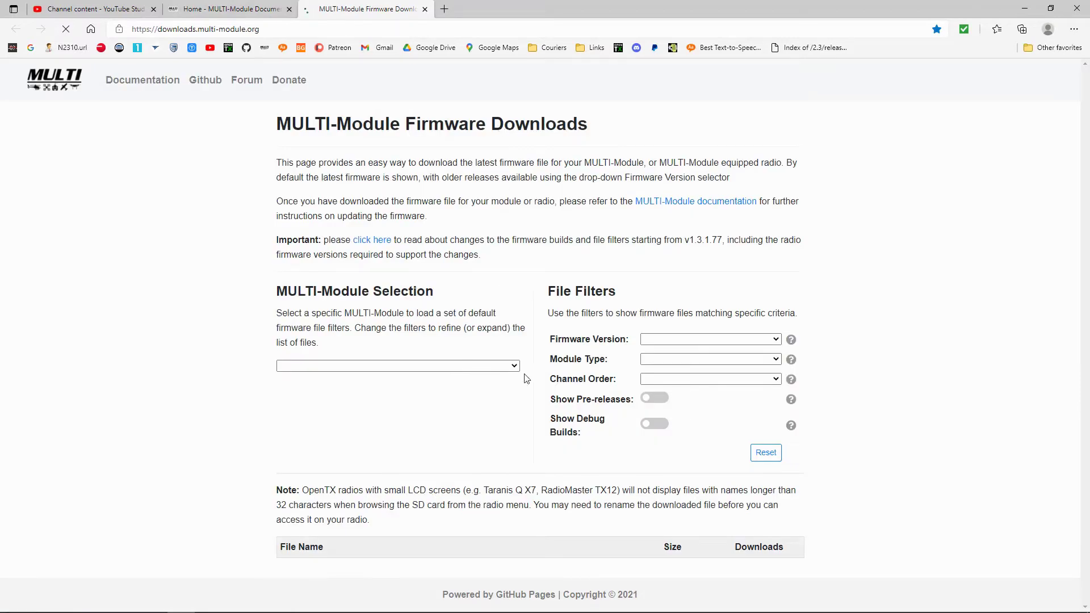
# Select the RadioMaster T8 Pro (CC2500) module and filter its firmware files to AETR channel order
pyautogui.click(514, 367)
pyautogui.scroll(-3, 470, 421)
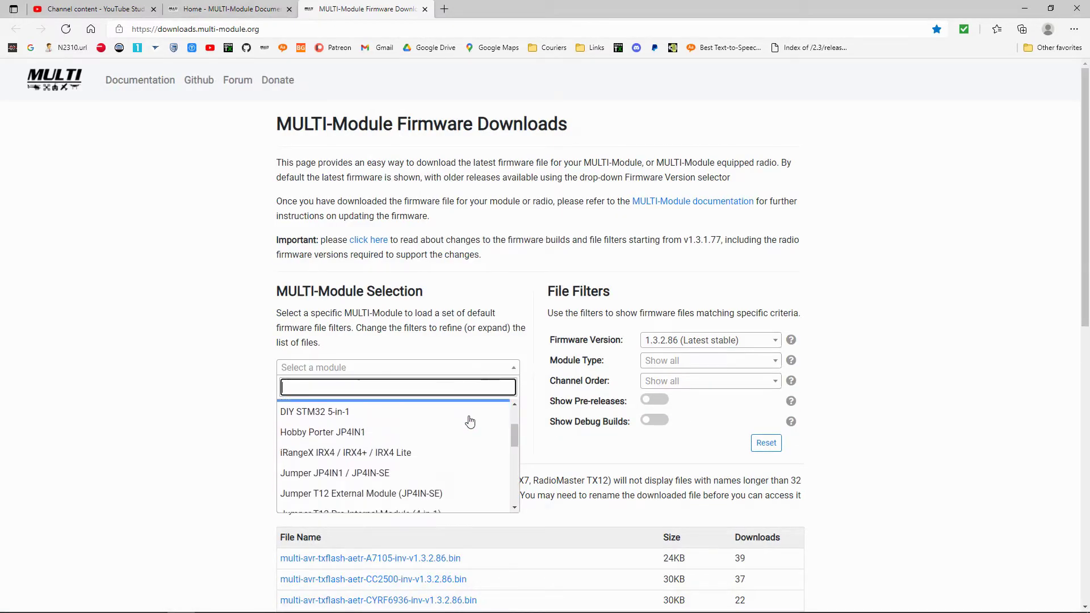
pyautogui.scroll(-5, 470, 421)
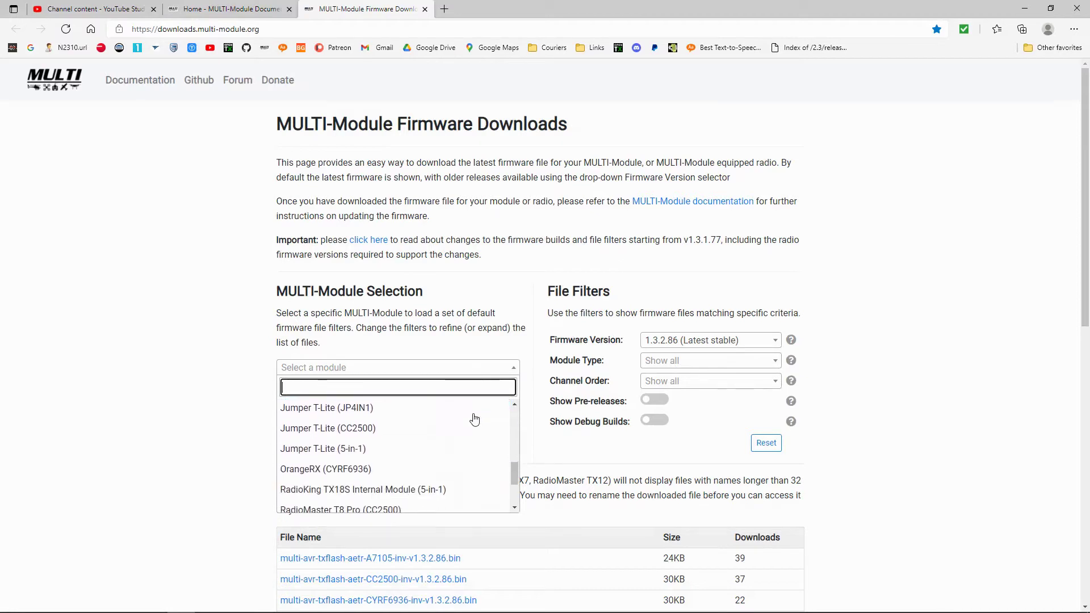
pyautogui.scroll(-1, 475, 420)
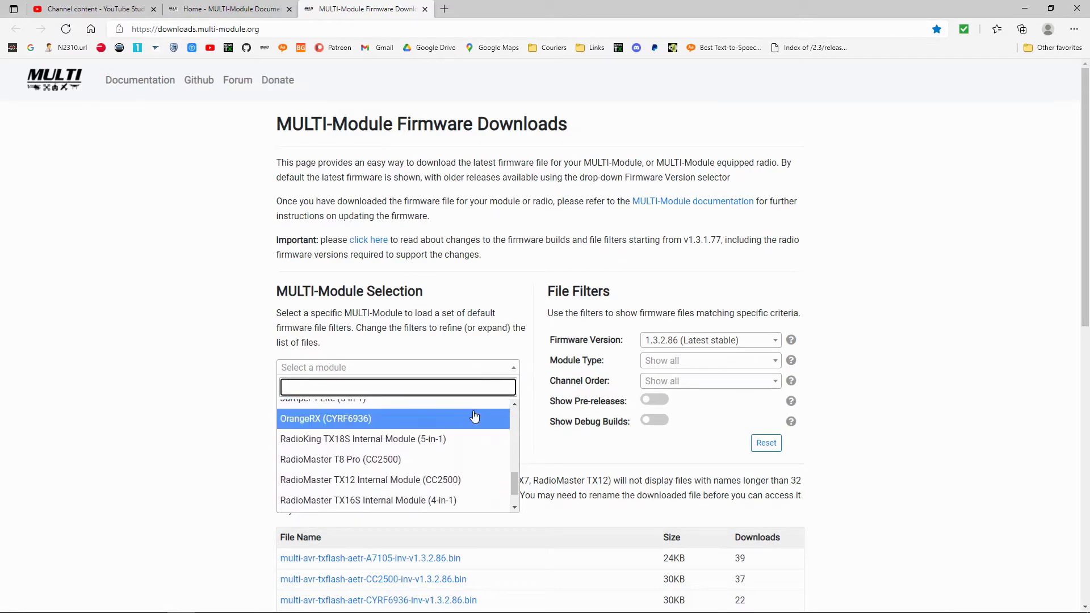
pyautogui.click(378, 462)
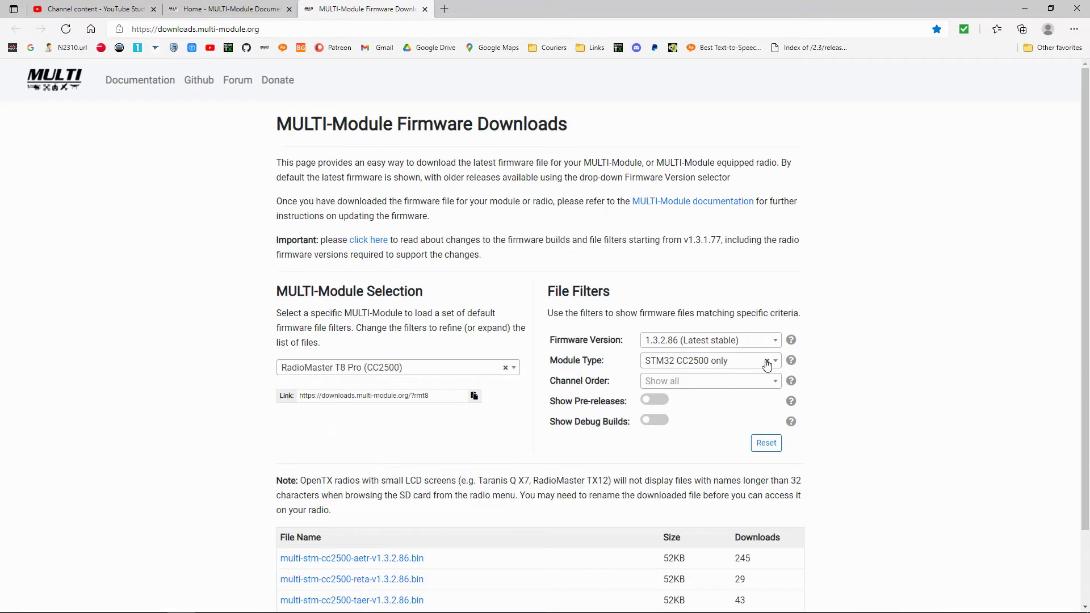
pyautogui.click(774, 382)
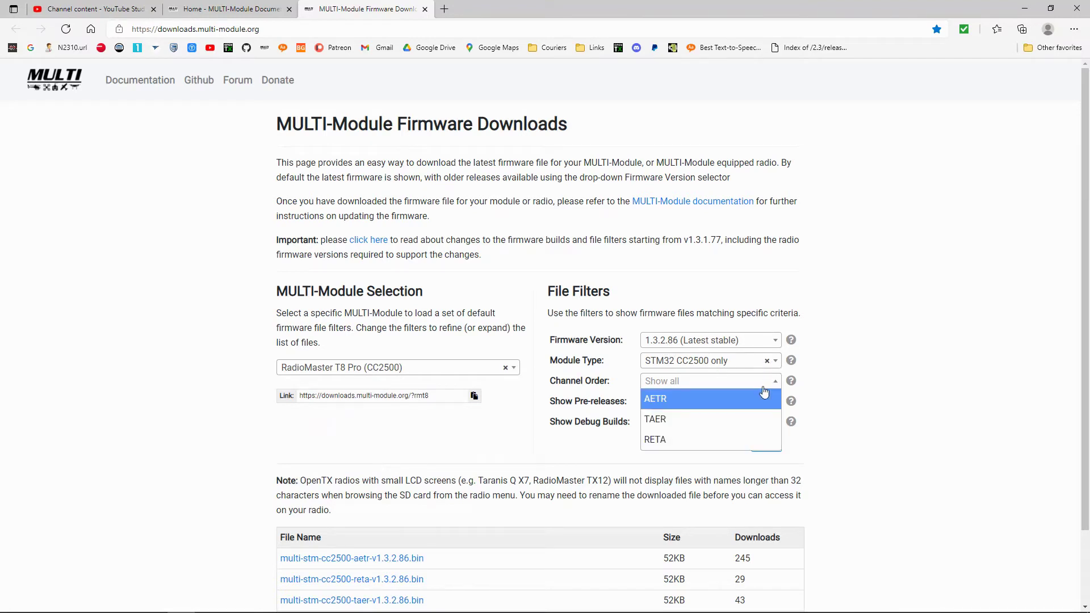
pyautogui.click(669, 401)
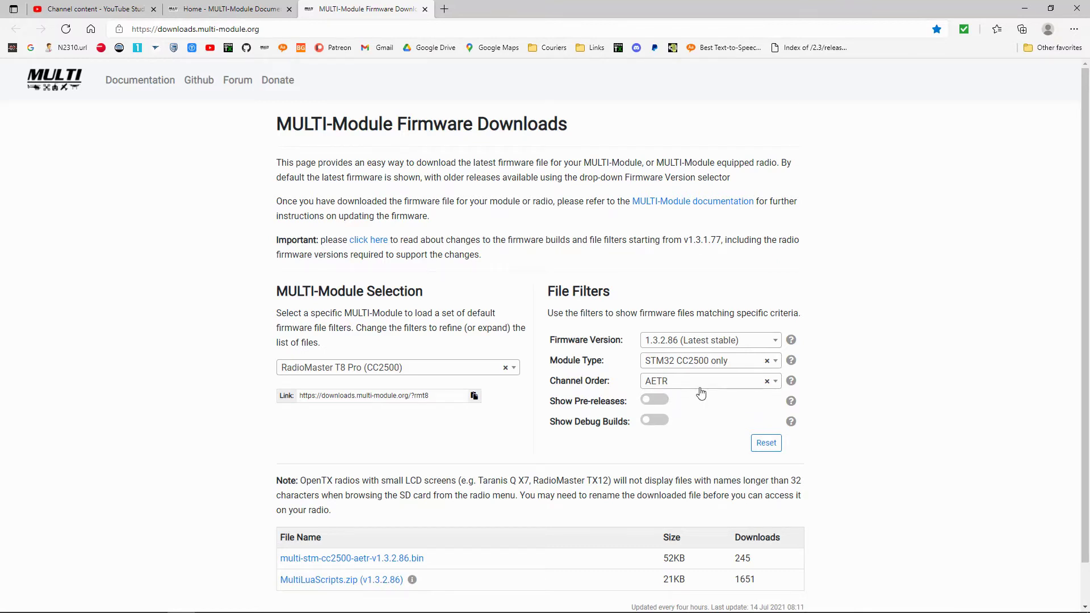
# Download the firmware file multi-stm-cc2500-aetr-v1.3.2.86.bin and the matching MultiLuaScripts.zip (v1.3.2.86)
pyautogui.scroll(-1, 701, 394)
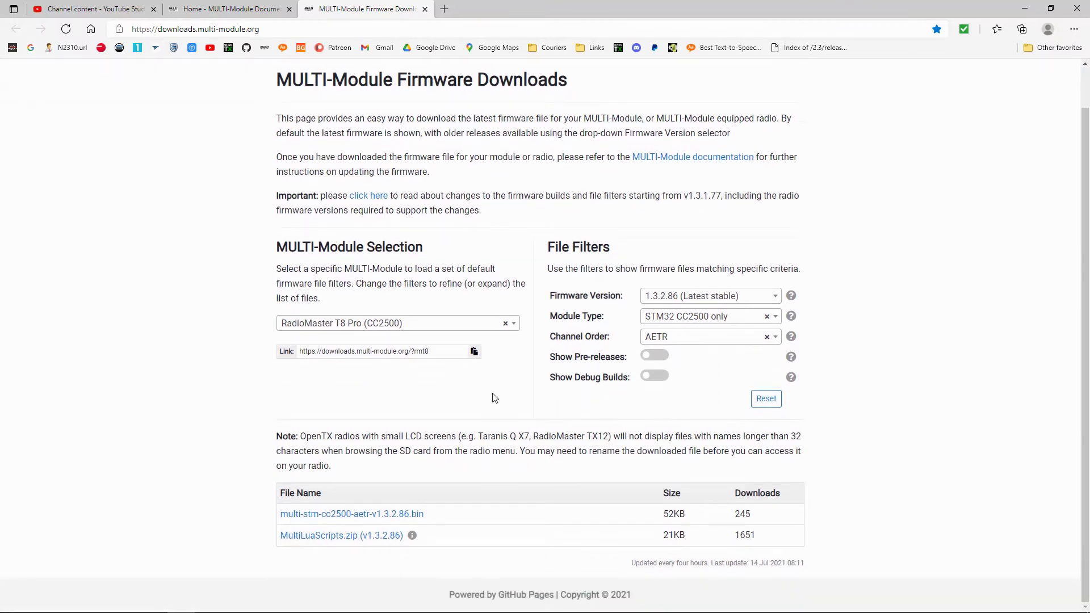
pyautogui.click(378, 514)
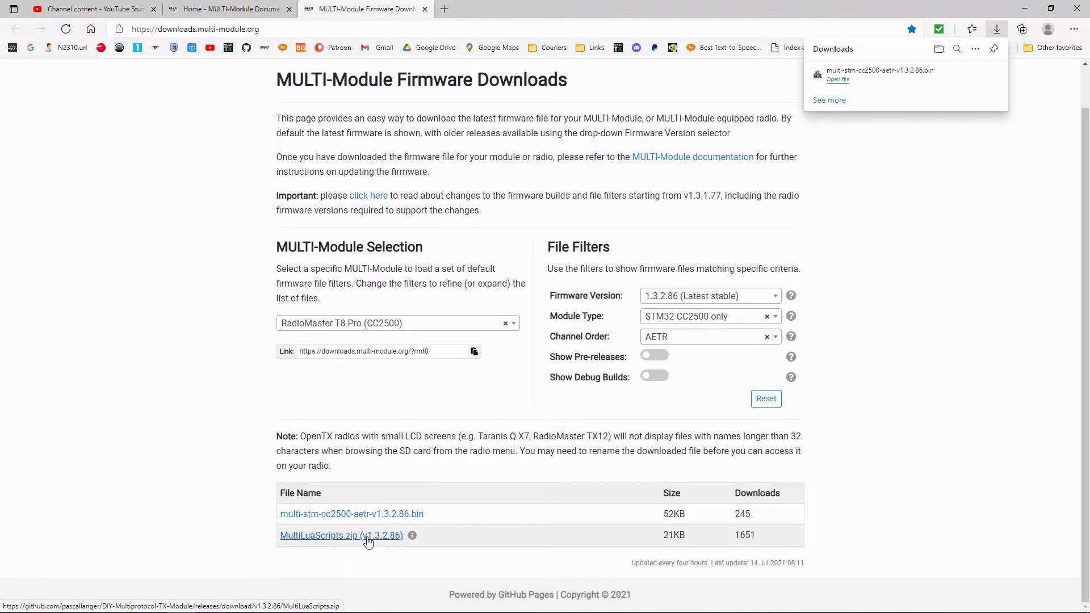
pyautogui.click(368, 539)
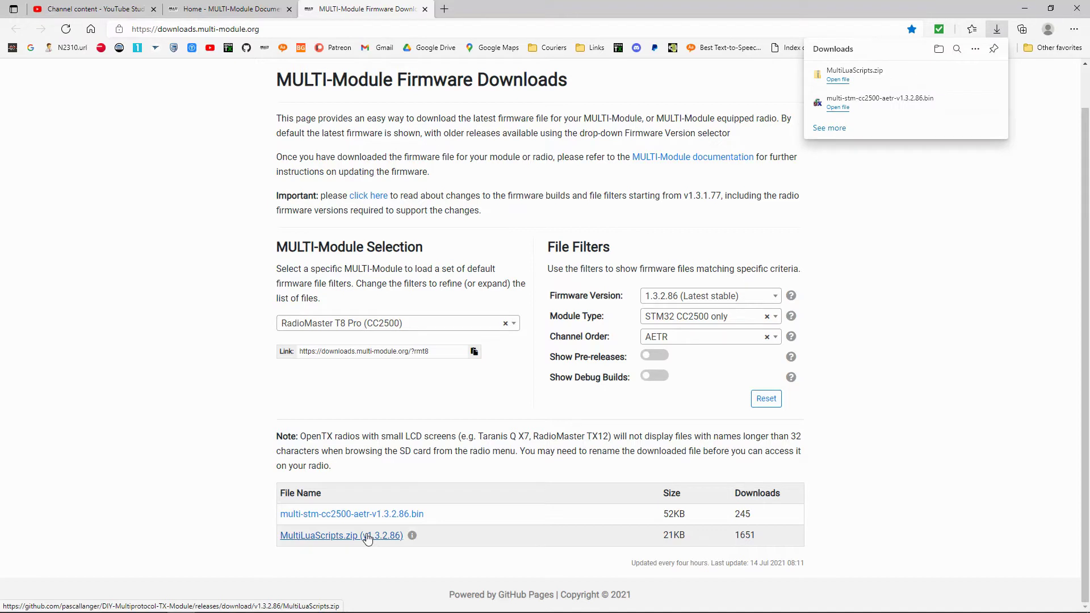
# Switch to File Explorer and open the TOOLS folder inside RC Radios > RadioMaster T8 Pro > MultiLuaScripts > SCRIPTS
pyautogui.moveTo(126, 604)
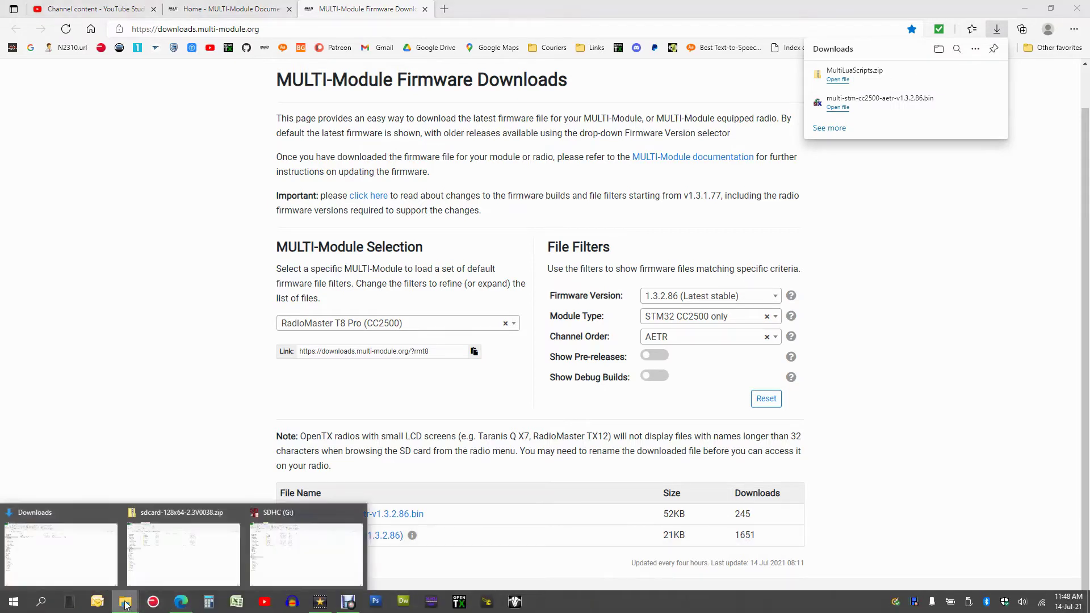
pyautogui.click(107, 546)
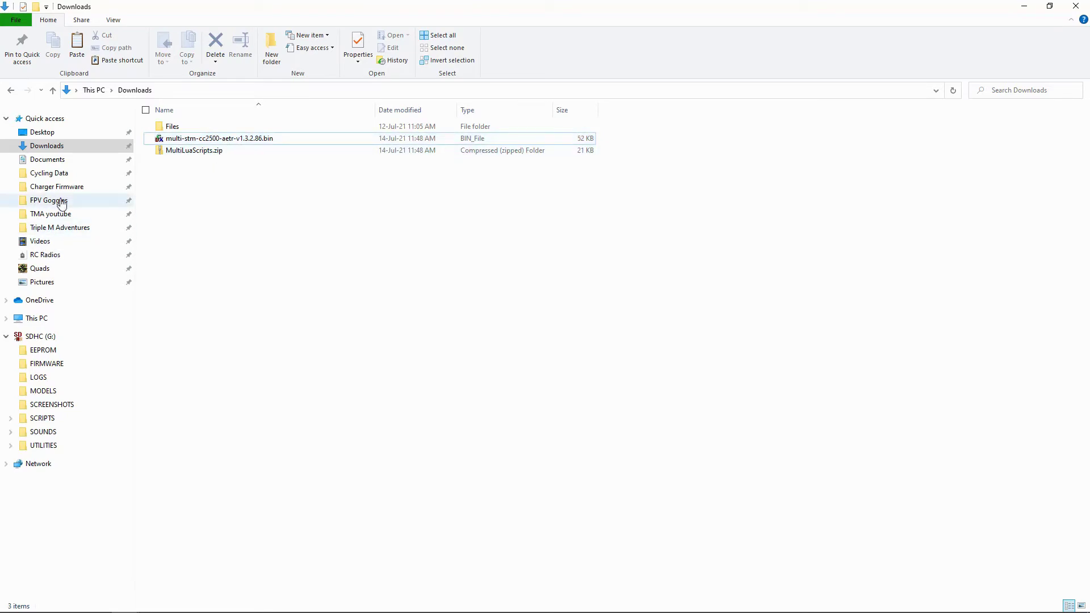
pyautogui.click(54, 258)
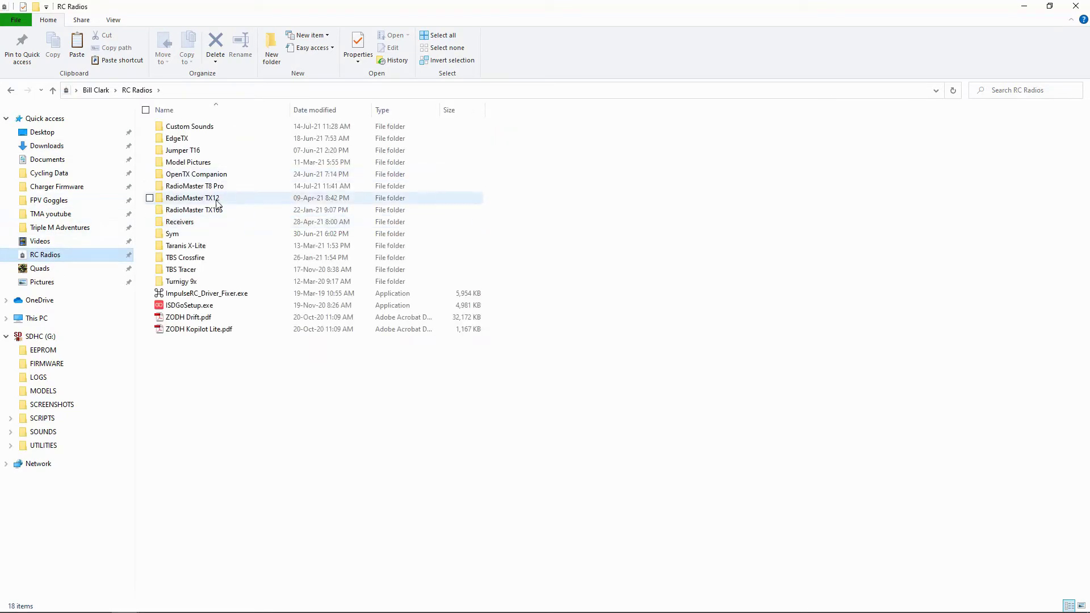
pyautogui.doubleClick(226, 187)
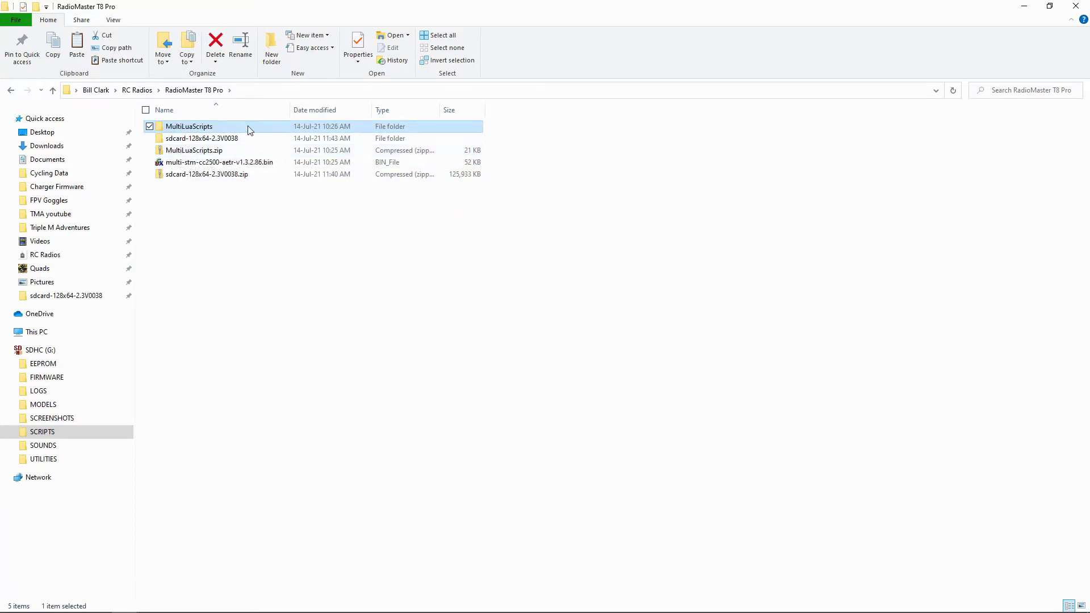
pyautogui.doubleClick(227, 128)
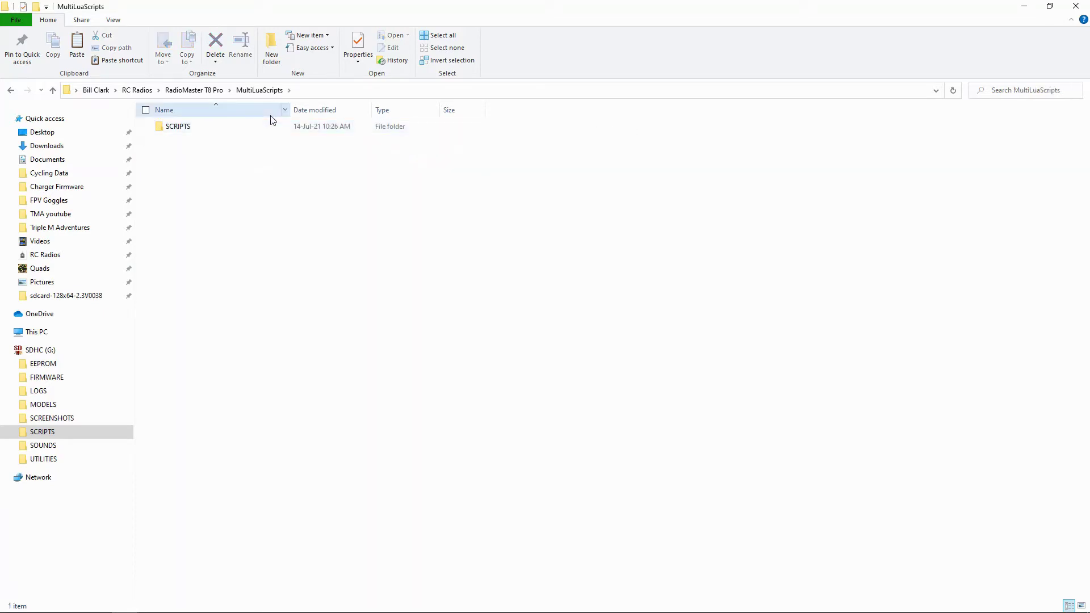
pyautogui.doubleClick(223, 129)
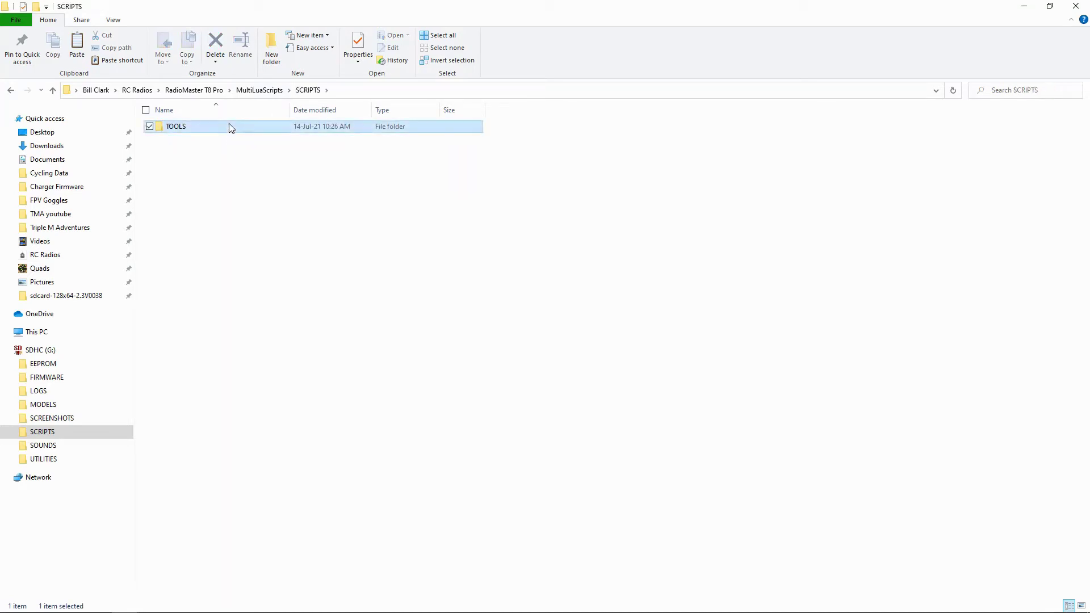
pyautogui.doubleClick(229, 126)
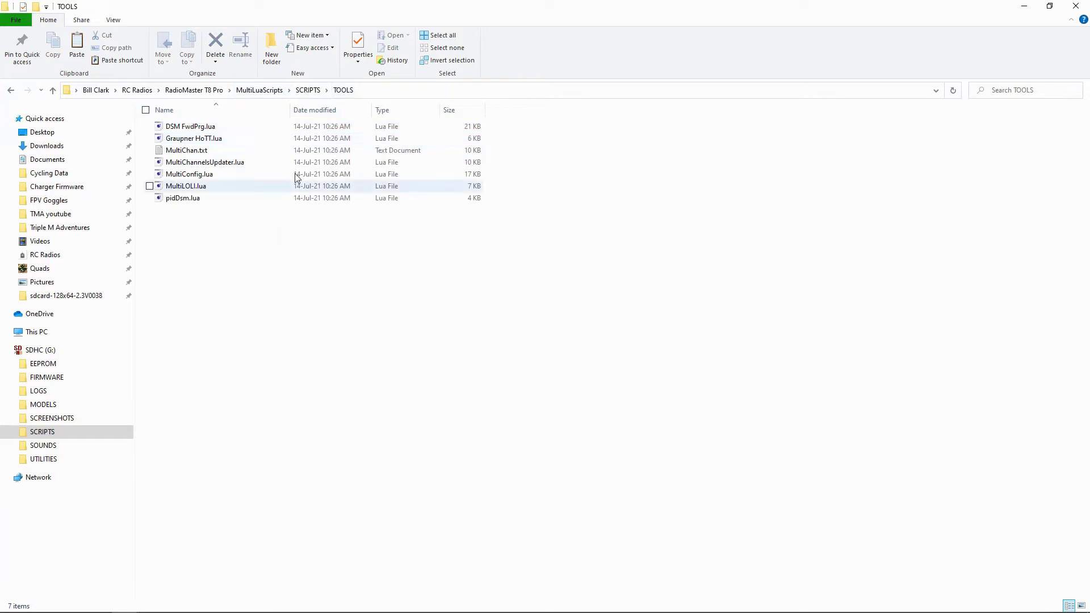
# Copy all the files in this TOOLS folder to SCRIPTS\TOOLS on the SDHC (G:) card, replacing files with the same names
pyautogui.click(439, 36)
pyautogui.rightClick(356, 126)
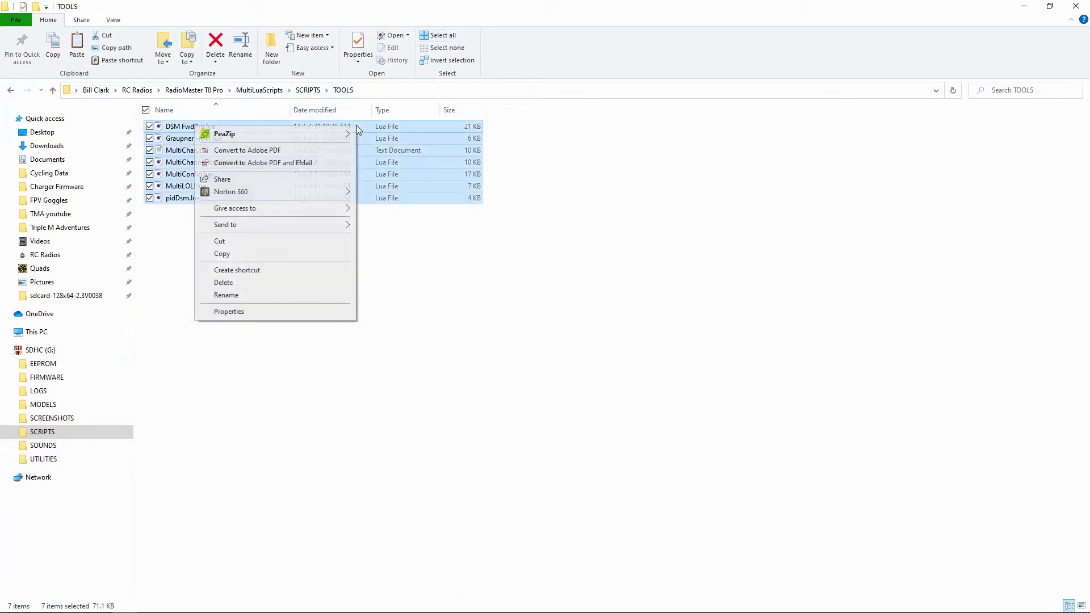
pyautogui.click(238, 255)
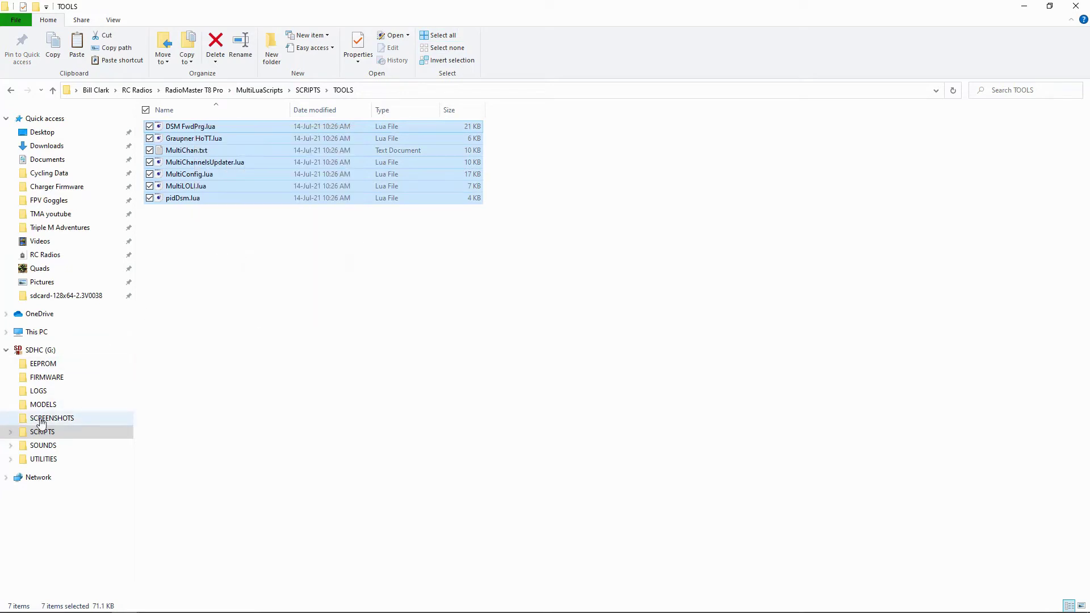
pyautogui.click(9, 433)
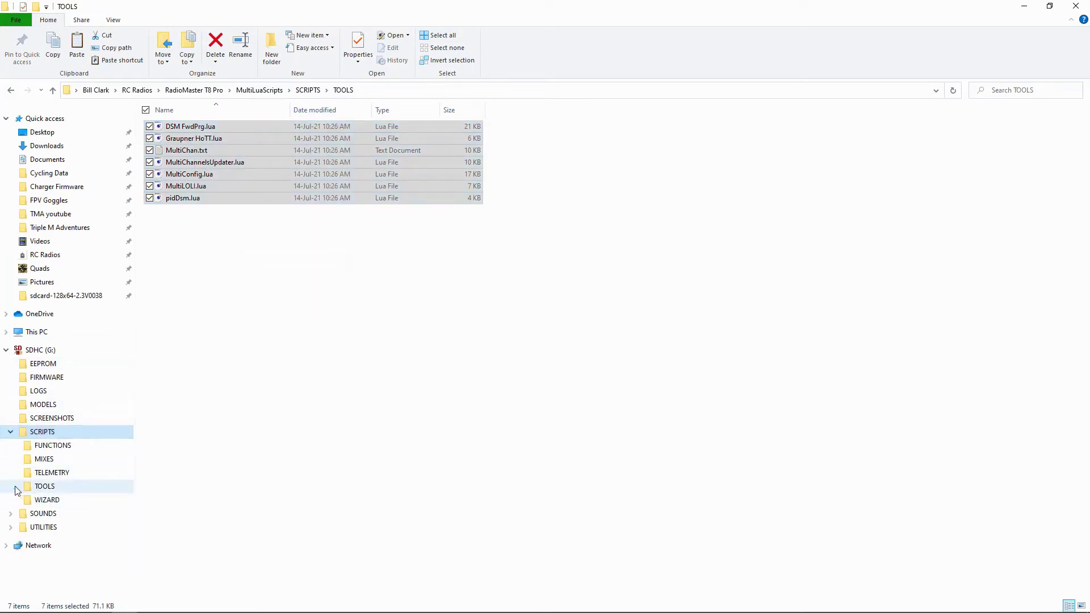
pyautogui.click(52, 491)
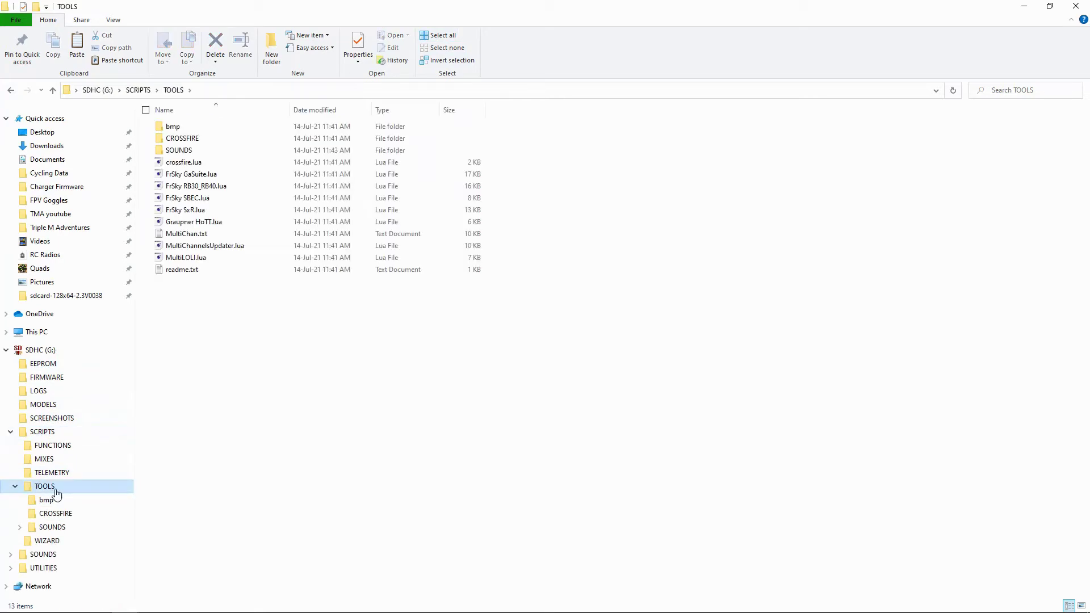
pyautogui.rightClick(779, 136)
pyautogui.click(706, 209)
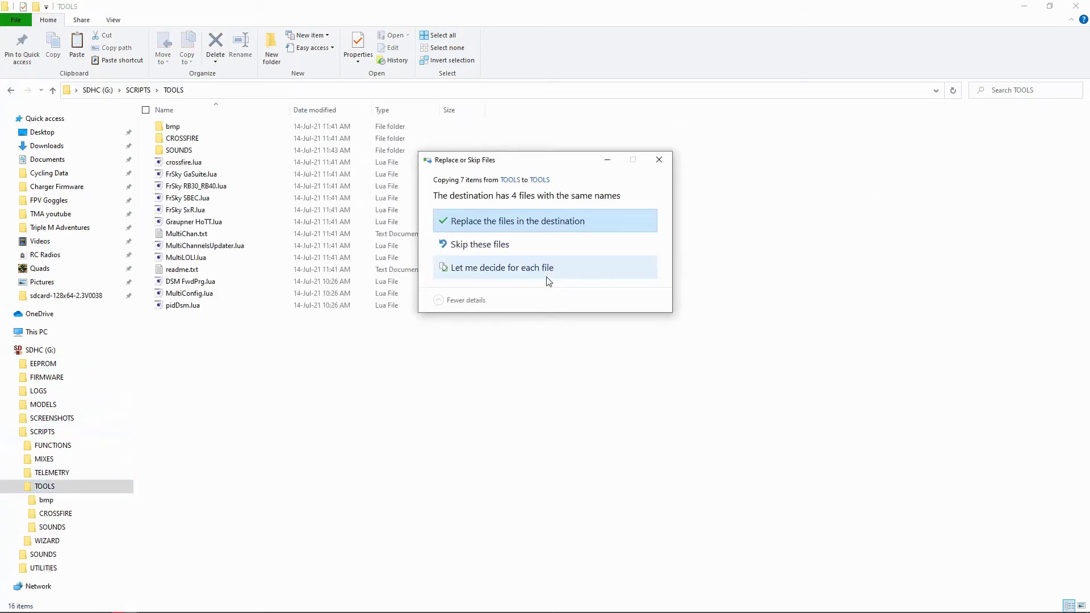
pyautogui.click(530, 220)
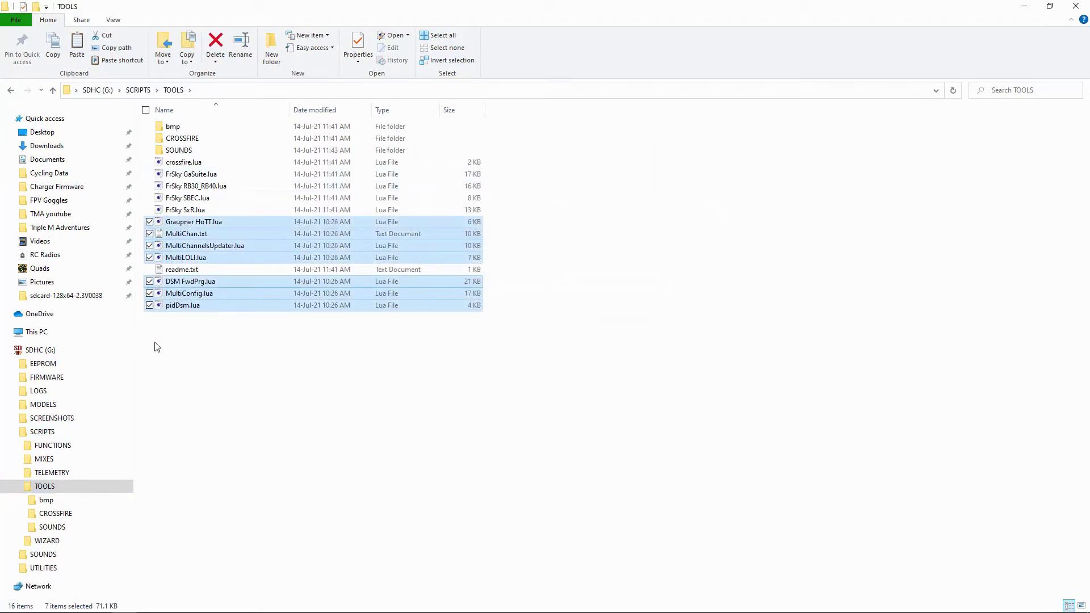
# Copy multi-stm-cc2500-aetr-v1.3.2.86.bin from the RadioMaster T8 Pro folder to the FIRMWARE folder on the SDHC (G:) card
pyautogui.click(12, 91)
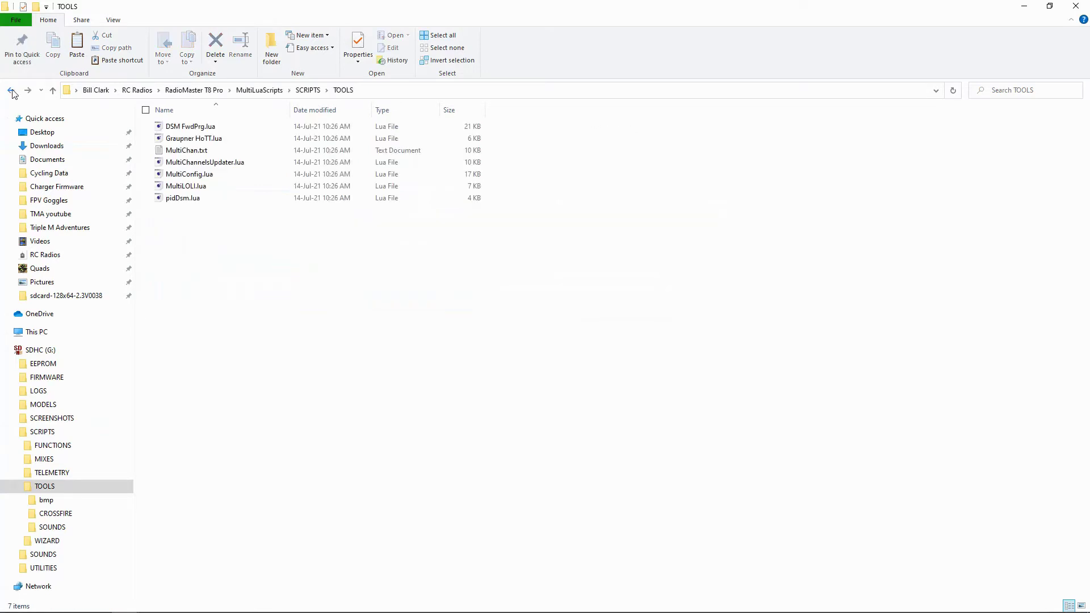
pyautogui.click(12, 91)
pyautogui.click(12, 90)
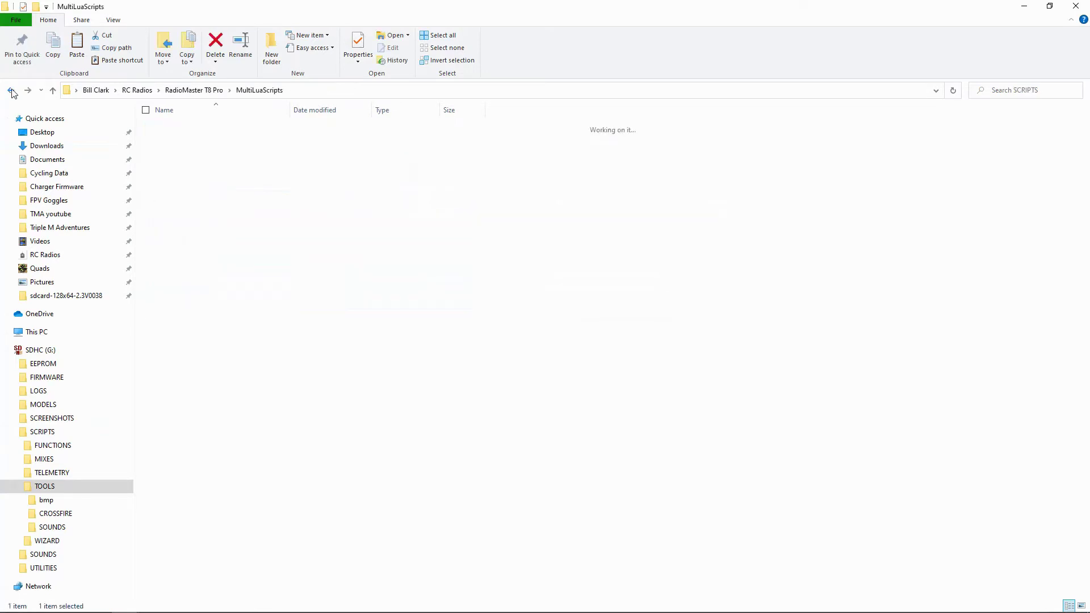
pyautogui.click(12, 91)
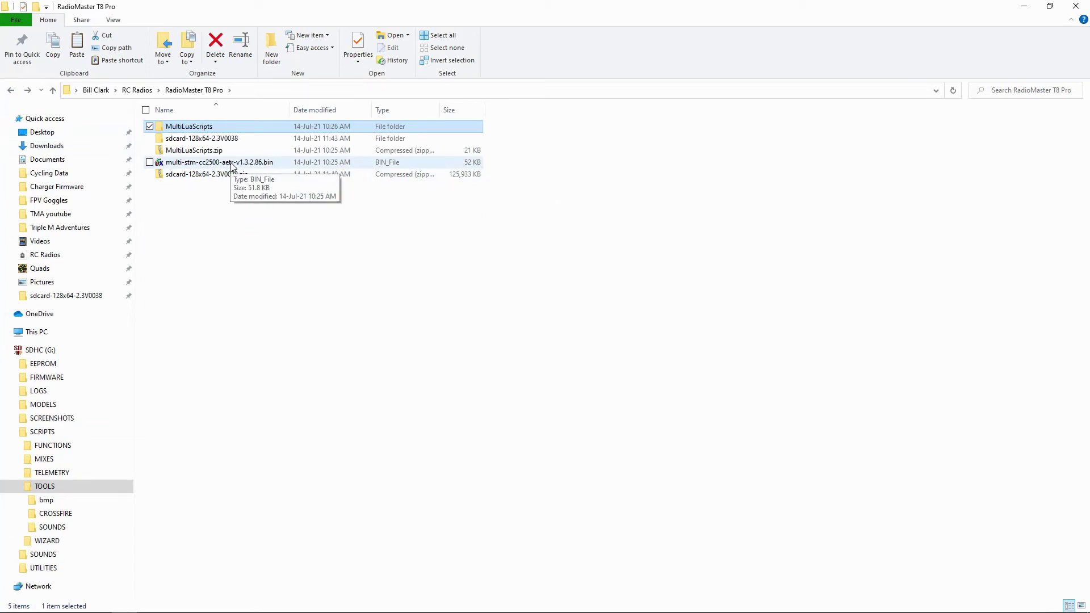
pyautogui.click(230, 163)
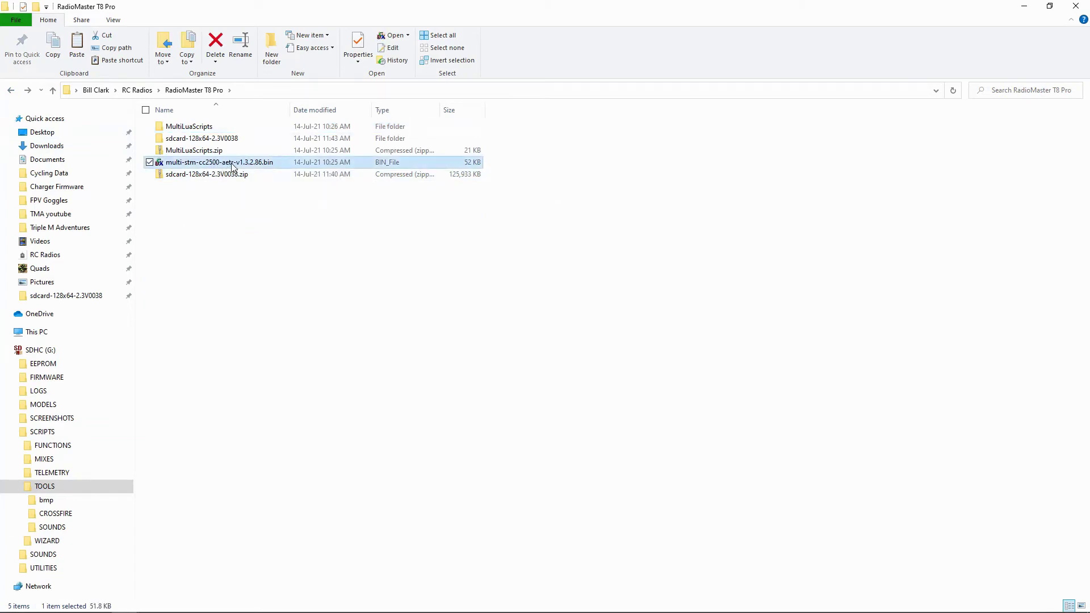
pyautogui.rightClick(211, 166)
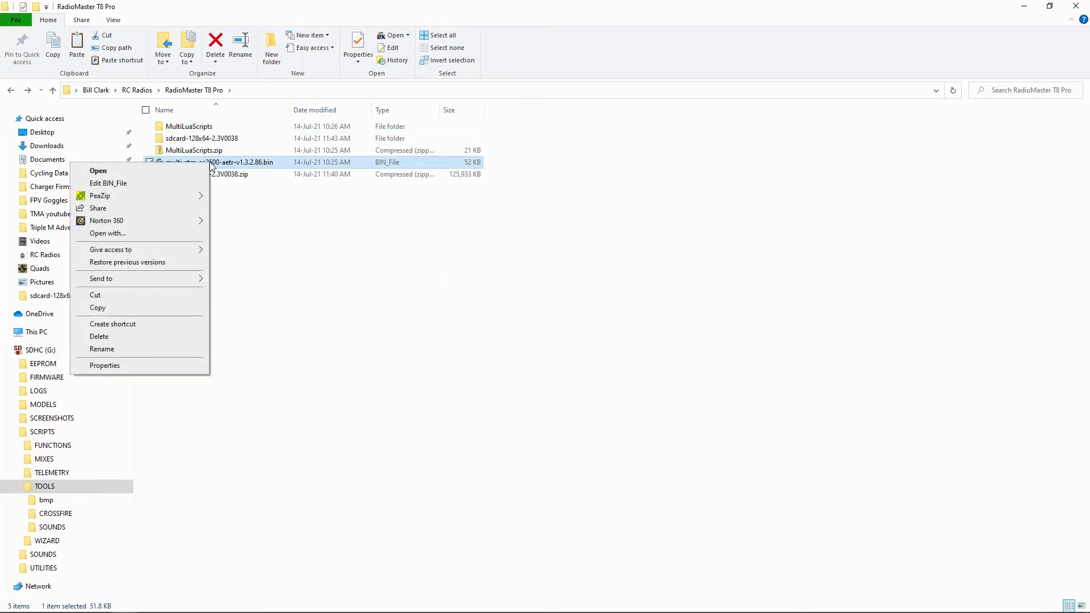
pyautogui.click(246, 165)
pyautogui.rightClick(245, 165)
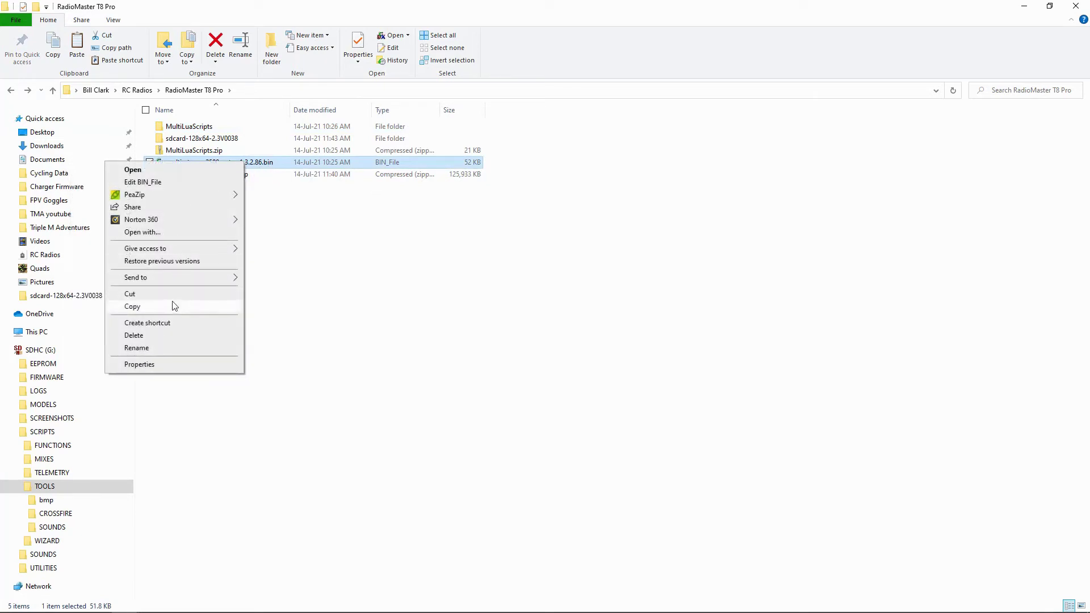
pyautogui.click(155, 306)
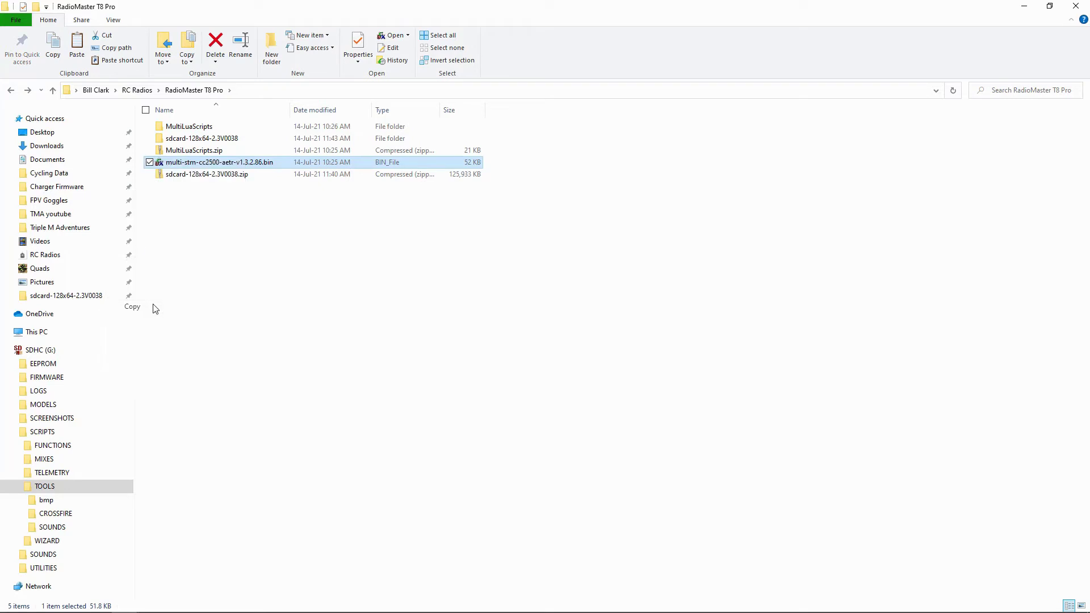
pyautogui.click(51, 384)
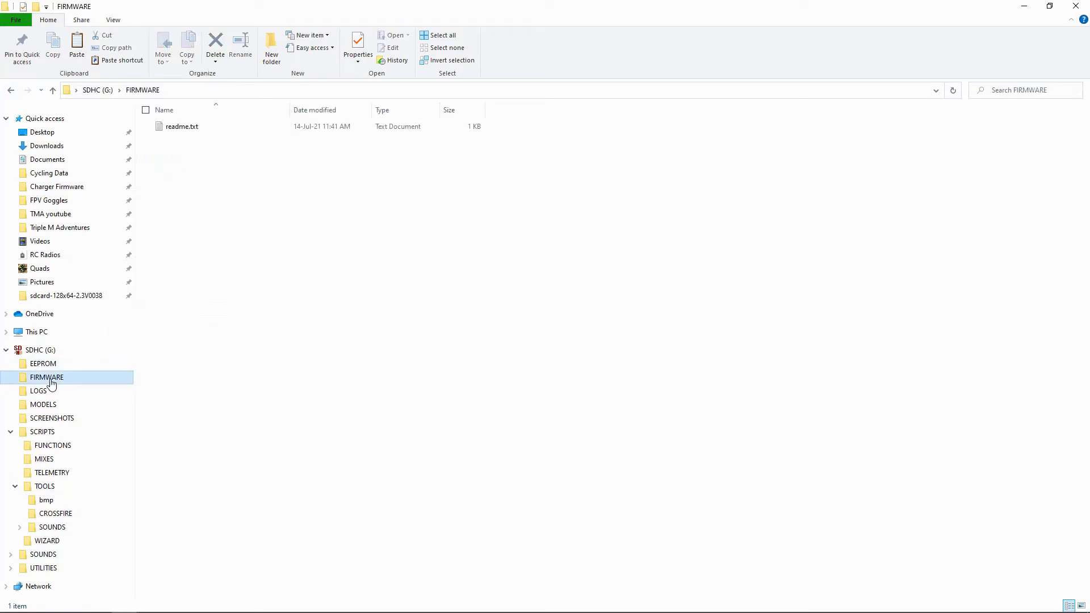
pyautogui.rightClick(336, 225)
pyautogui.click(263, 299)
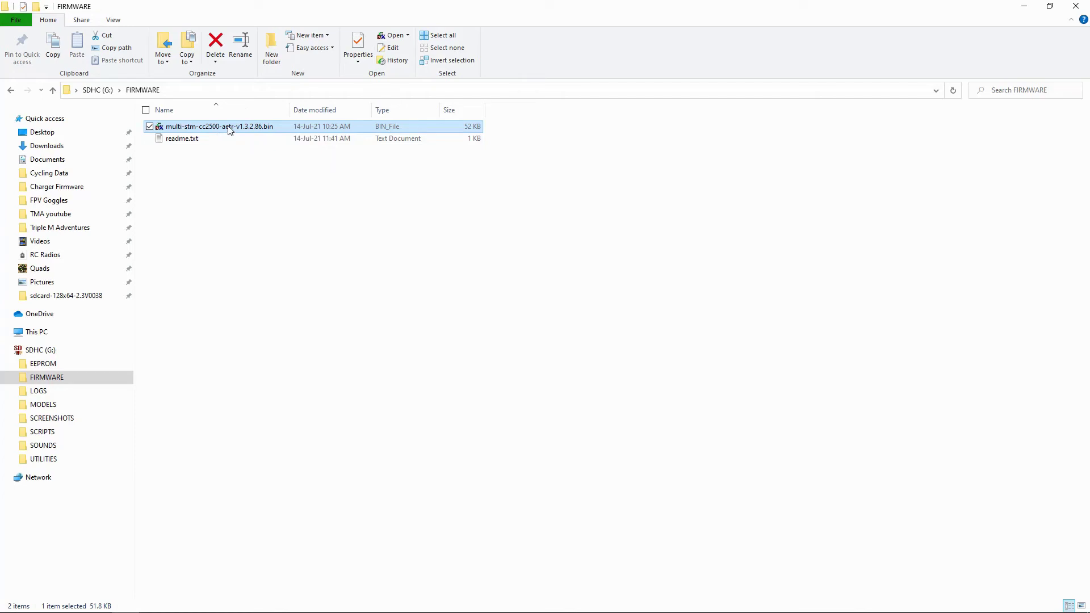
# Rename the firmware file in the card's FIRMWARE folder as multi-stm-v1.3.2.86.bin
pyautogui.click(230, 130)
pyautogui.press('Home')
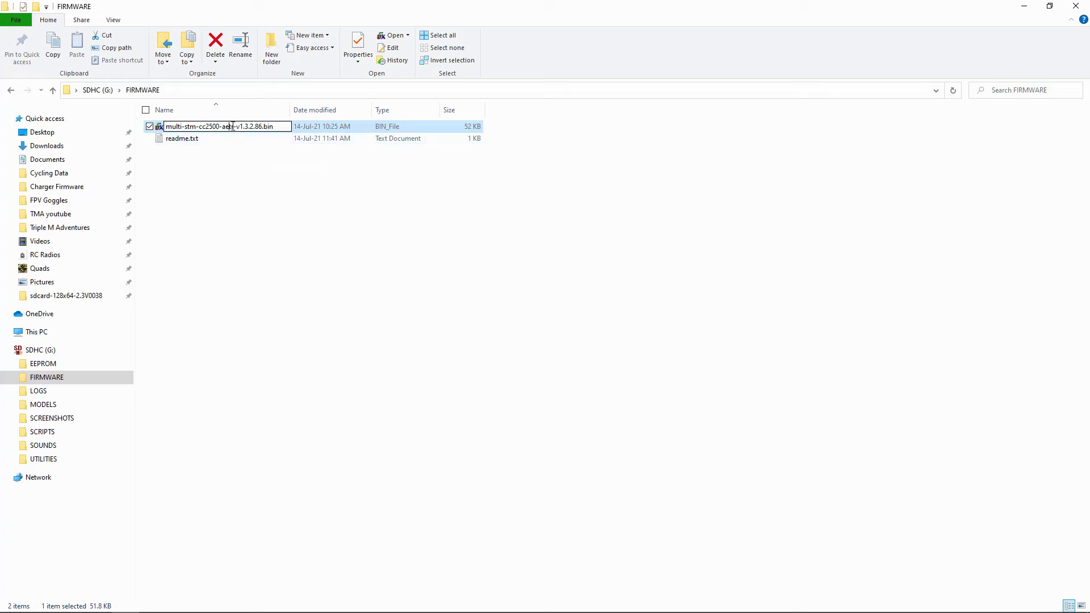
pyautogui.click(233, 126)
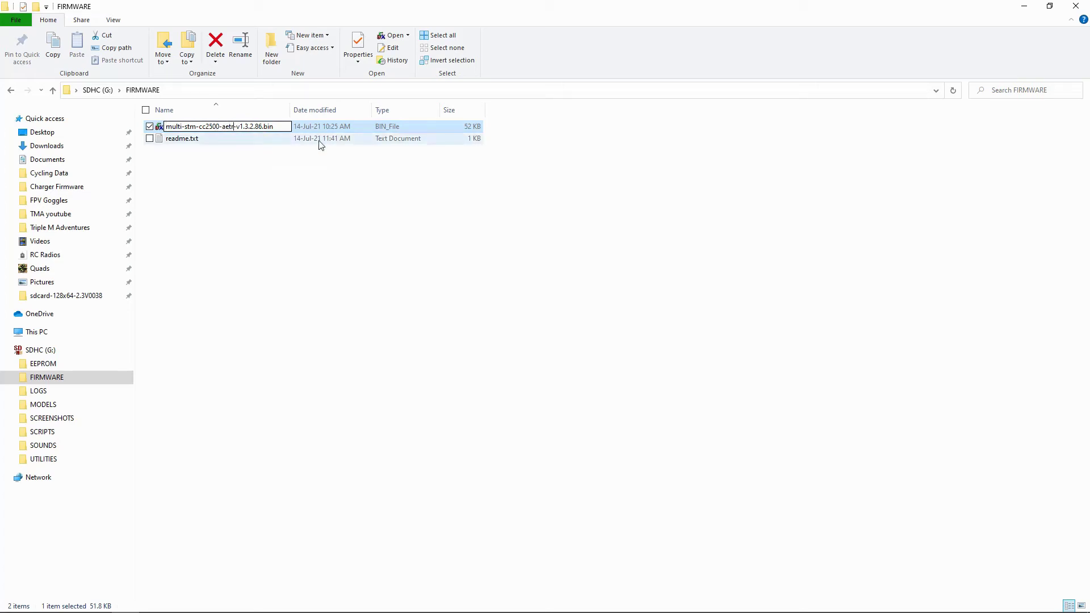
pyautogui.press('BackSpace')
pyautogui.press('BackSpace')
pyautogui.press('BackSpace')
pyautogui.press('BackSpace')
pyautogui.press('BackSpace')
pyautogui.press('BackSpace')
pyautogui.press('BackSpace')
pyautogui.press('BackSpace')
pyautogui.press('BackSpace')
pyautogui.press('BackSpace')
pyautogui.press('BackSpace')
pyautogui.press('BackSpace')
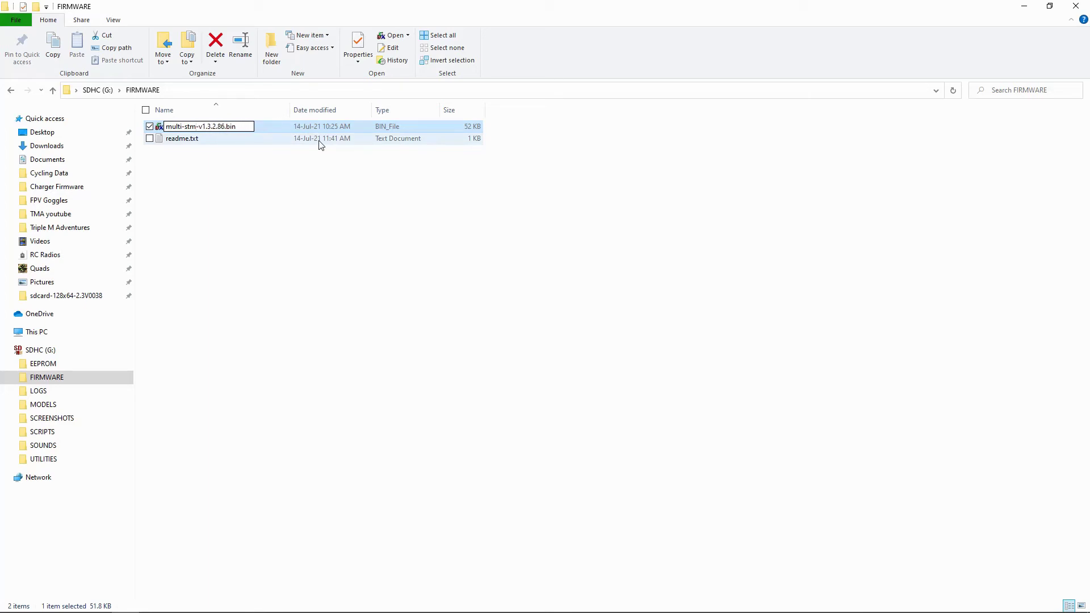
pyautogui.click(221, 166)
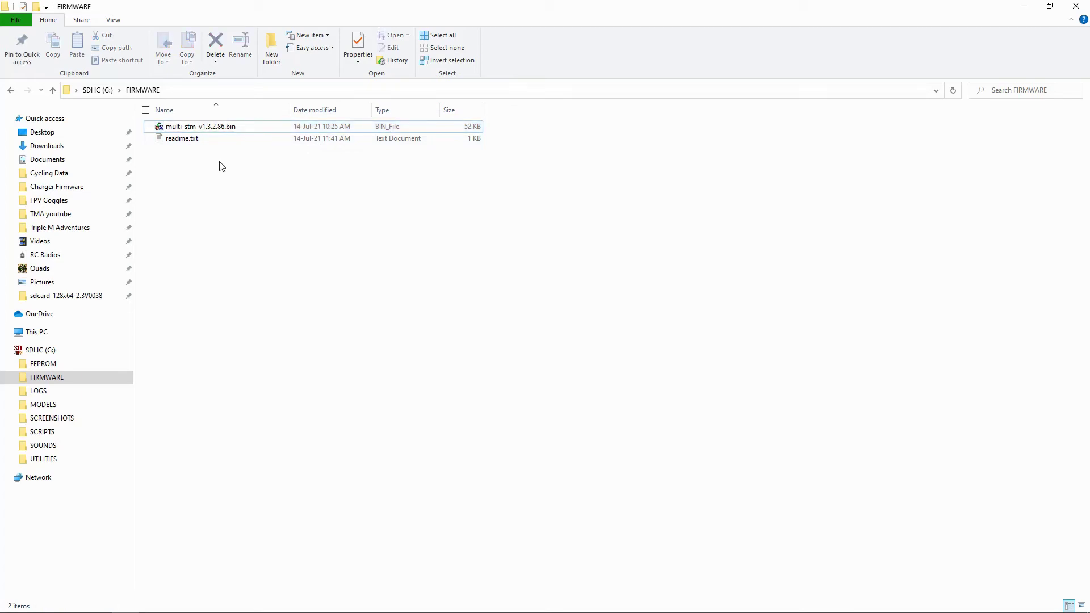